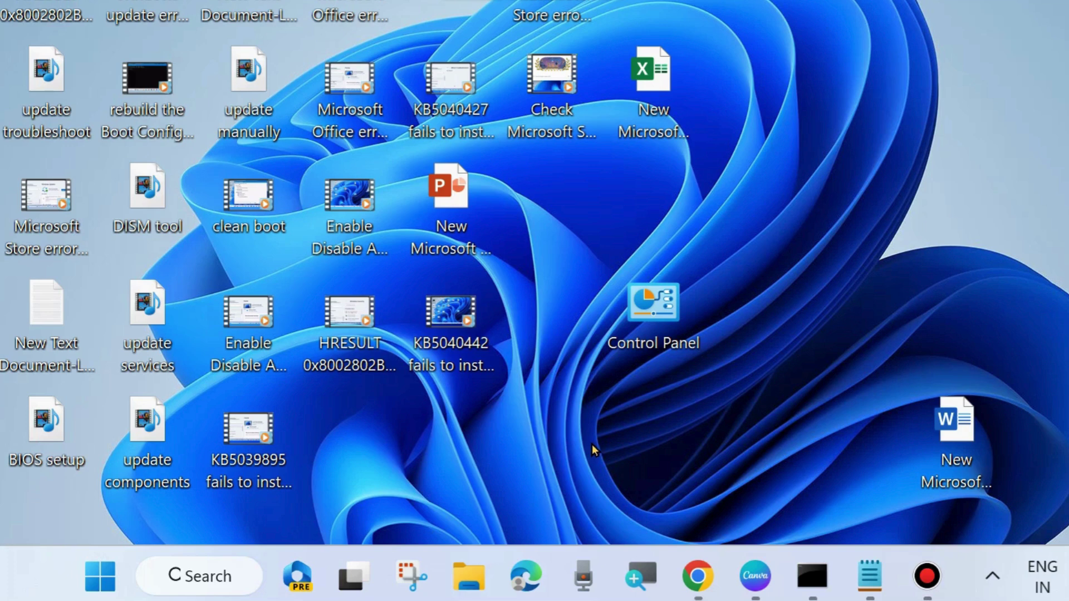
# - Check for new Windows updates in the system Settings, and close Settings
pyautogui.rightClick(100, 570)
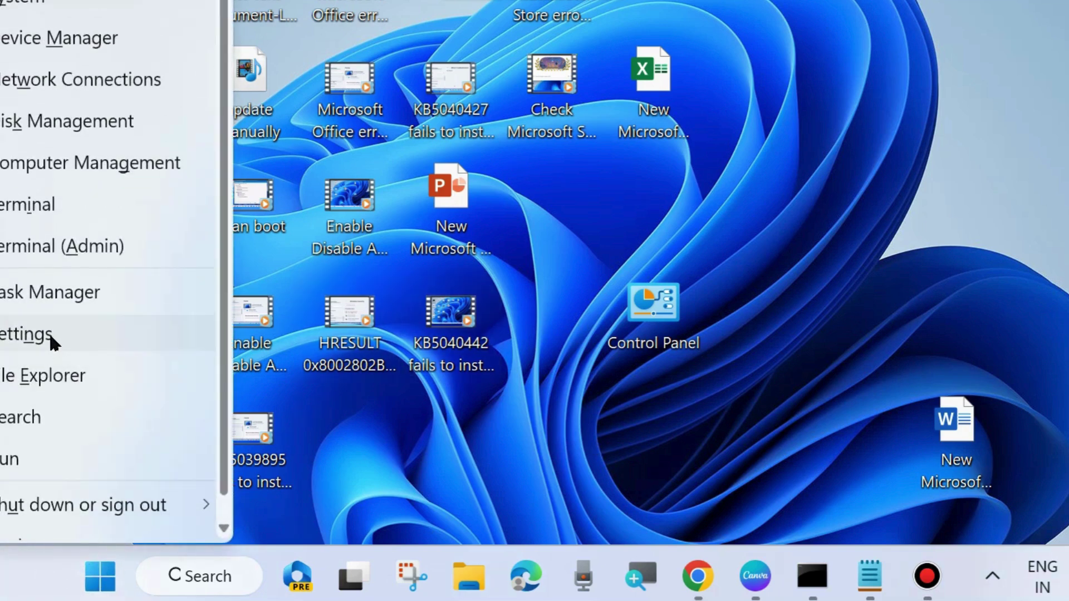
pyautogui.click(50, 333)
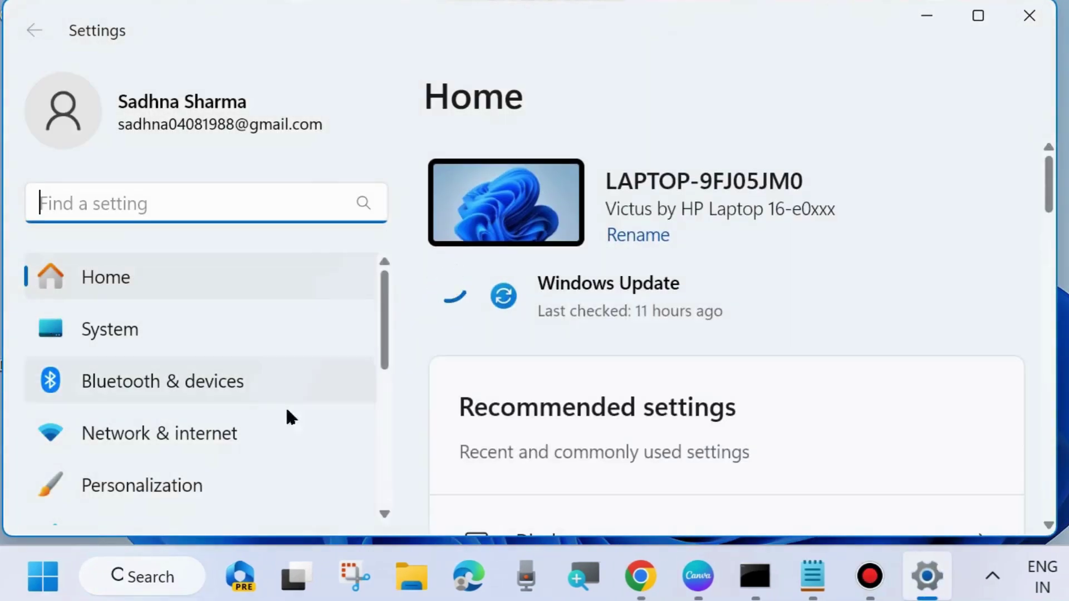
pyautogui.scroll(-5, 195, 426)
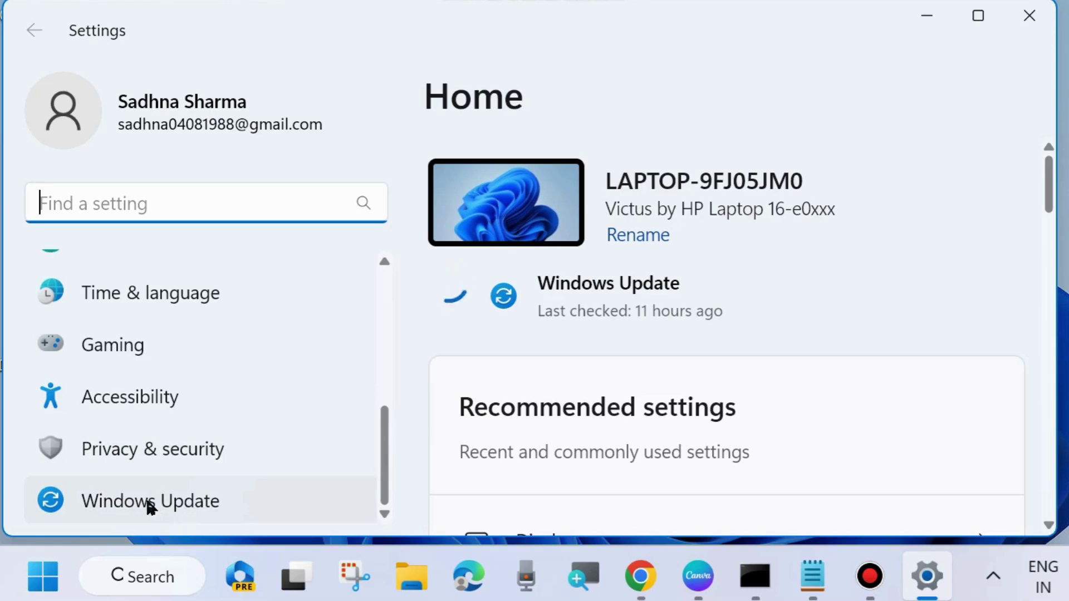
pyautogui.click(148, 503)
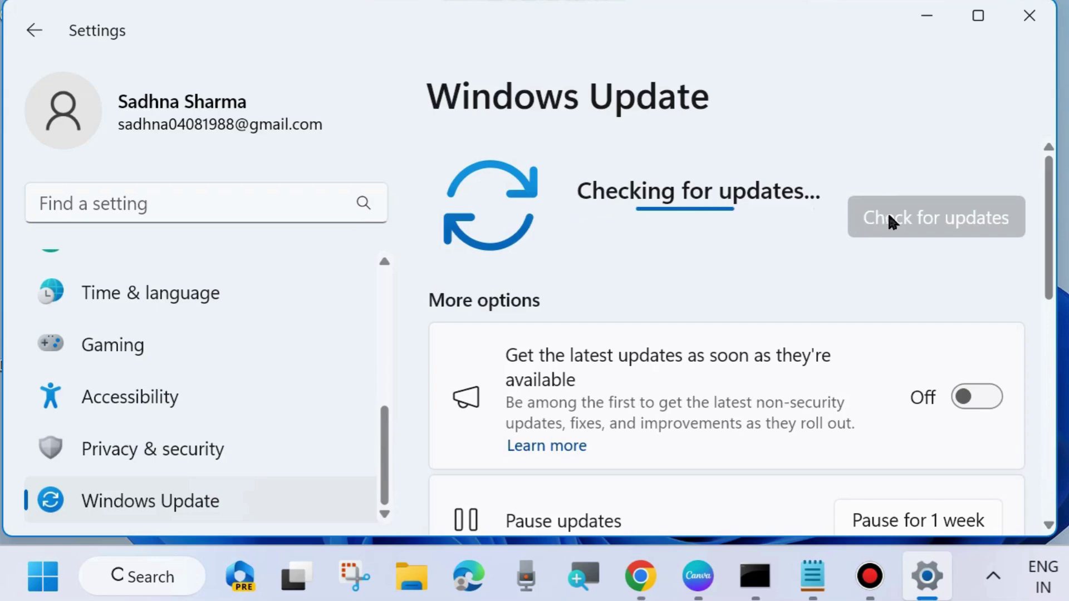
pyautogui.click(1030, 15)
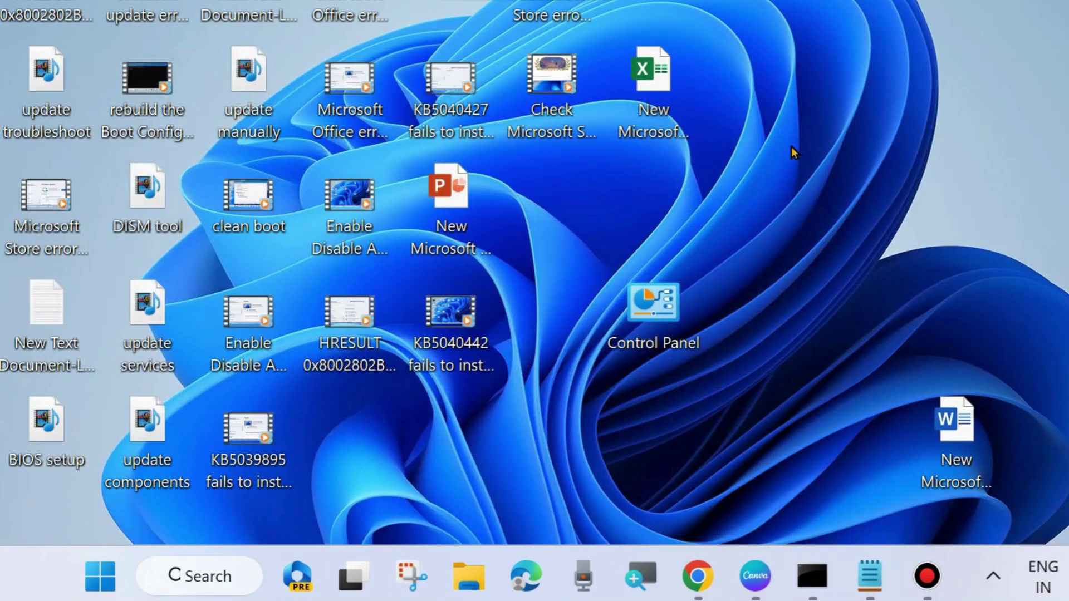
# - Search Windows for "store", launch Microsoft Store and open its Library page
pyautogui.click(223, 580)
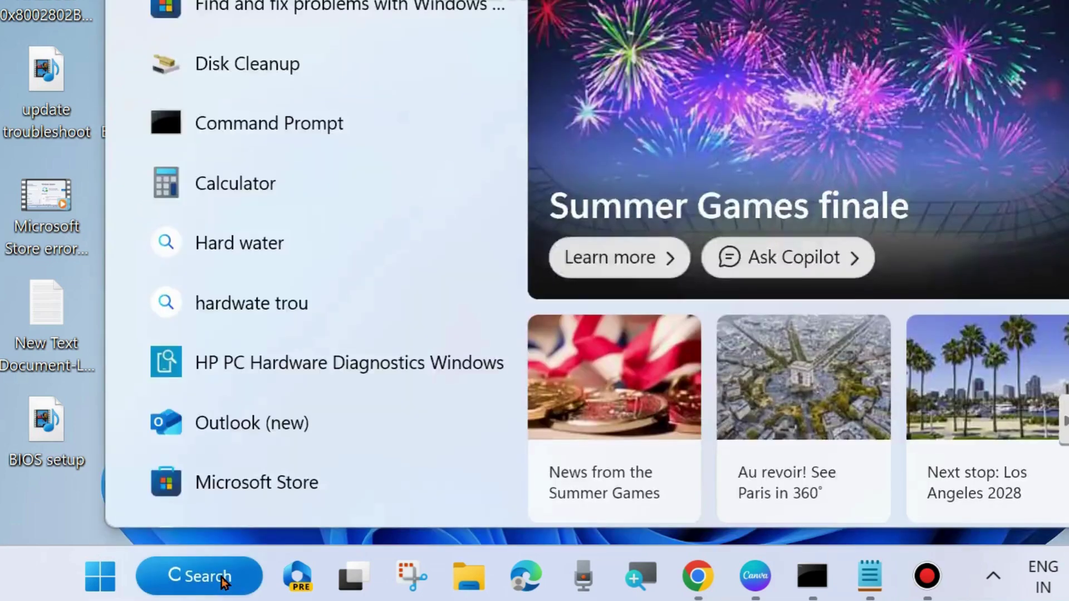
pyautogui.write('store')
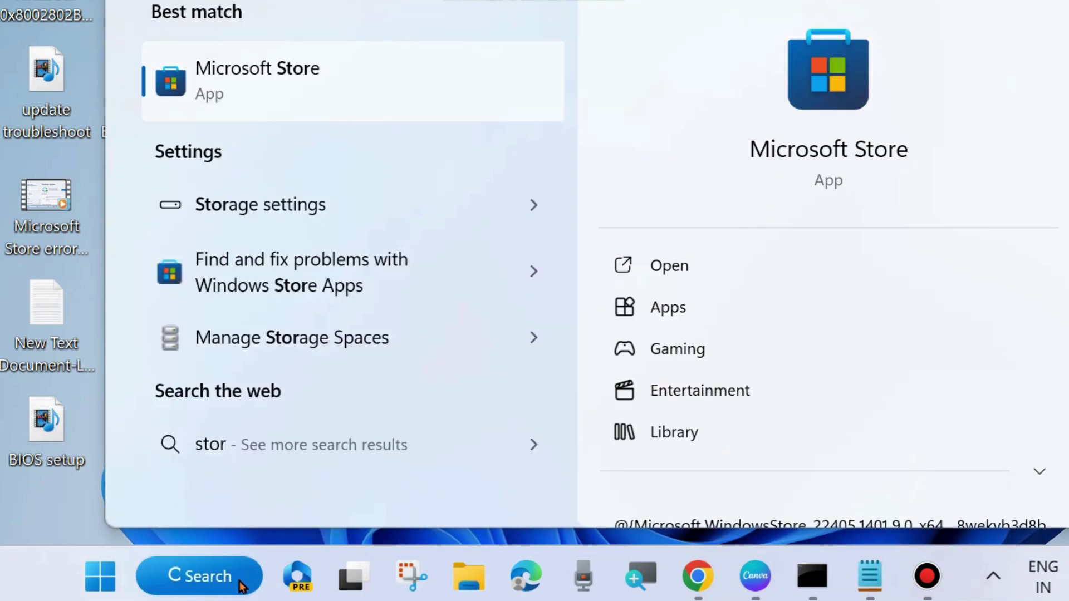
pyautogui.click(667, 268)
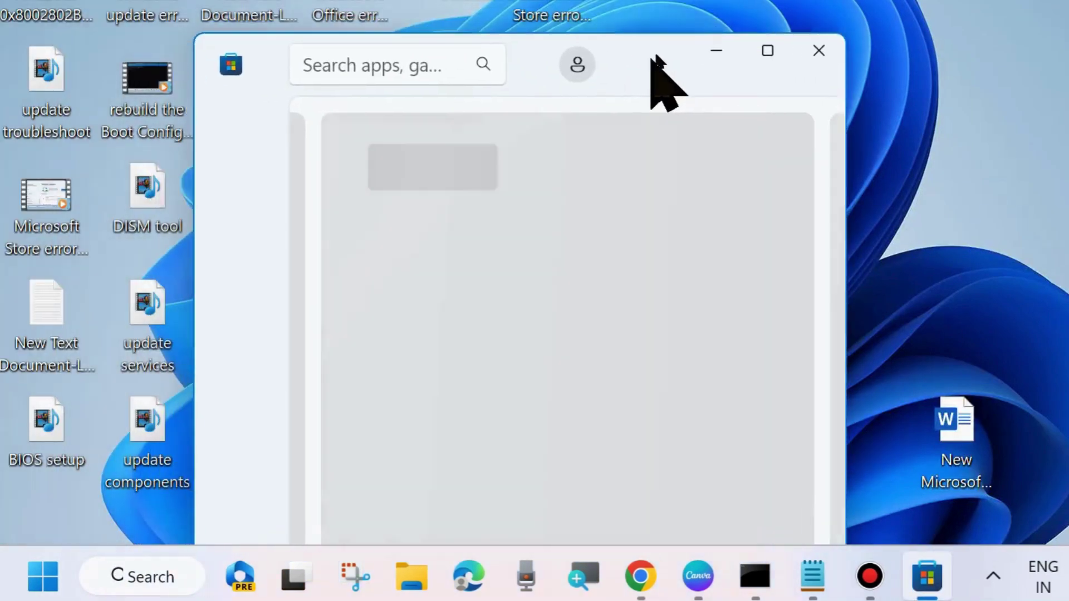
pyautogui.moveTo(650, 60); pyautogui.dragTo(680, 16)
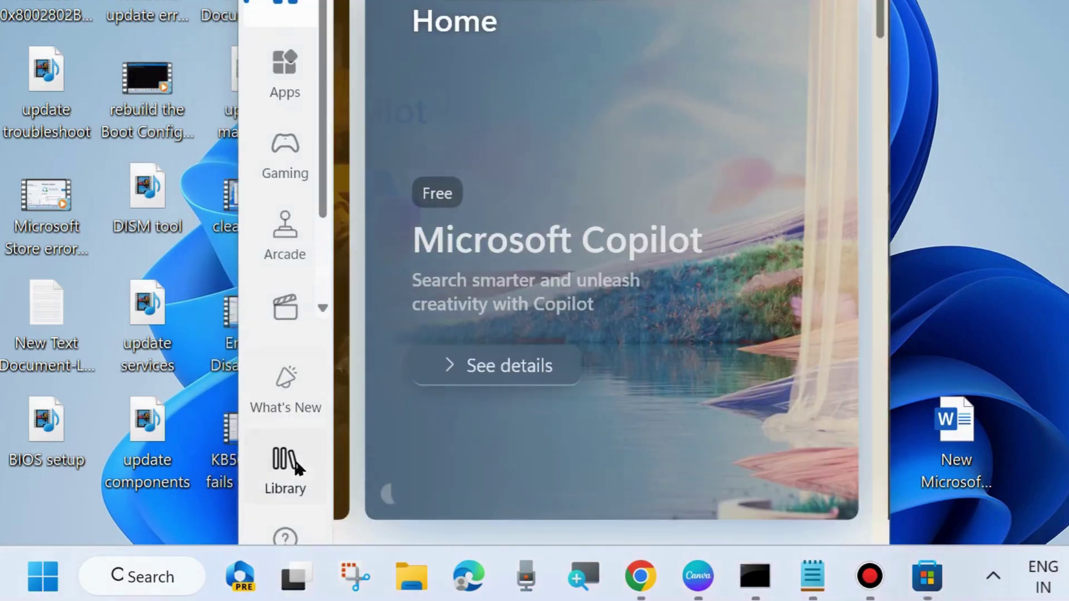
pyautogui.click(284, 468)
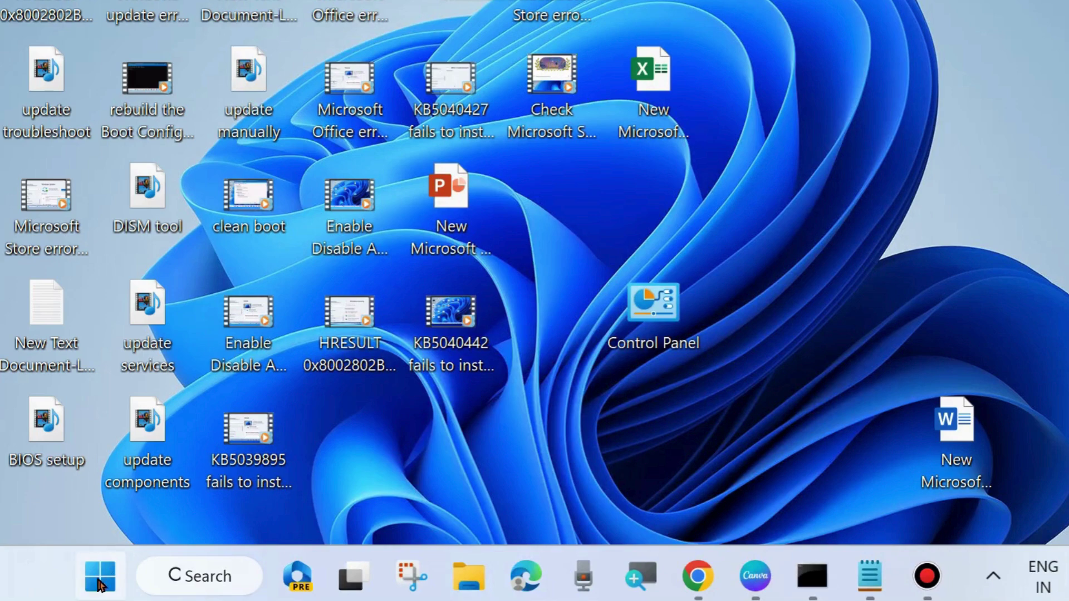
# - Open the Services console by running services.msc from the Run dialog
pyautogui.rightClick(100, 579)
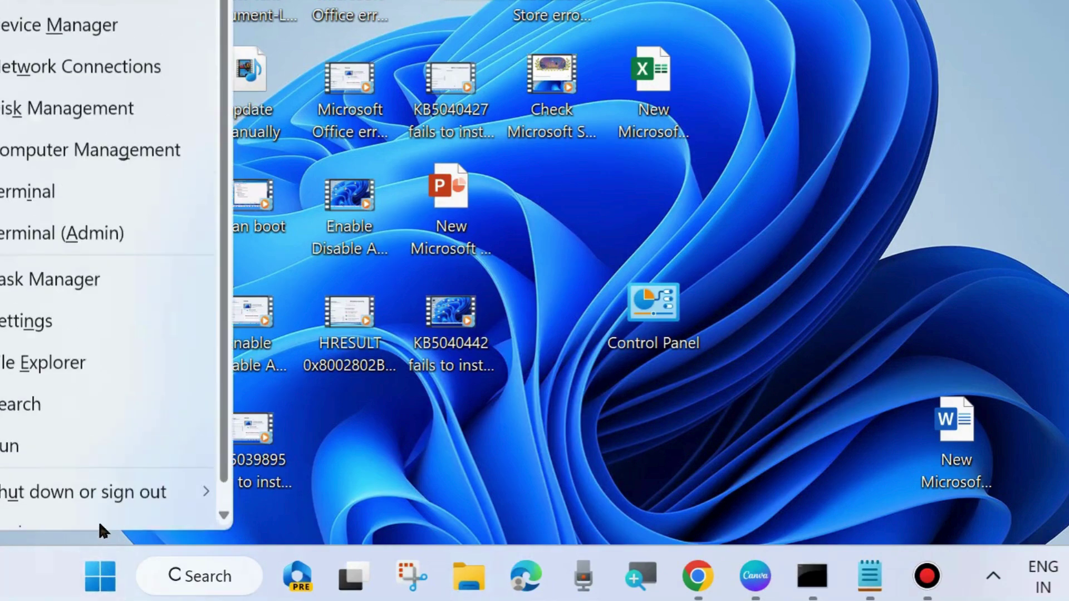
pyautogui.click(27, 462)
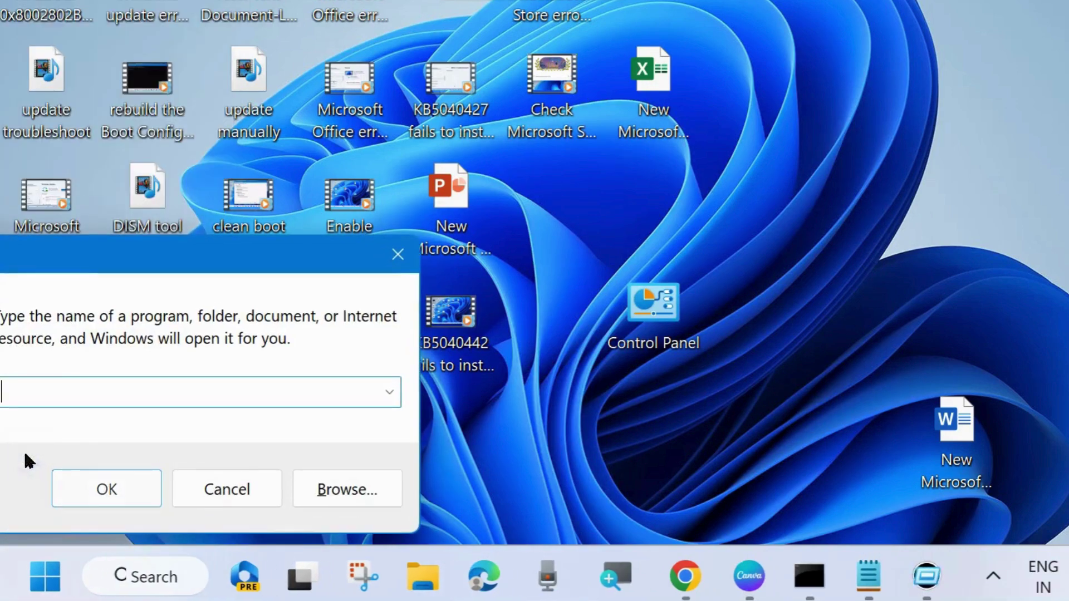
pyautogui.moveTo(79, 262); pyautogui.dragTo(496, 95)
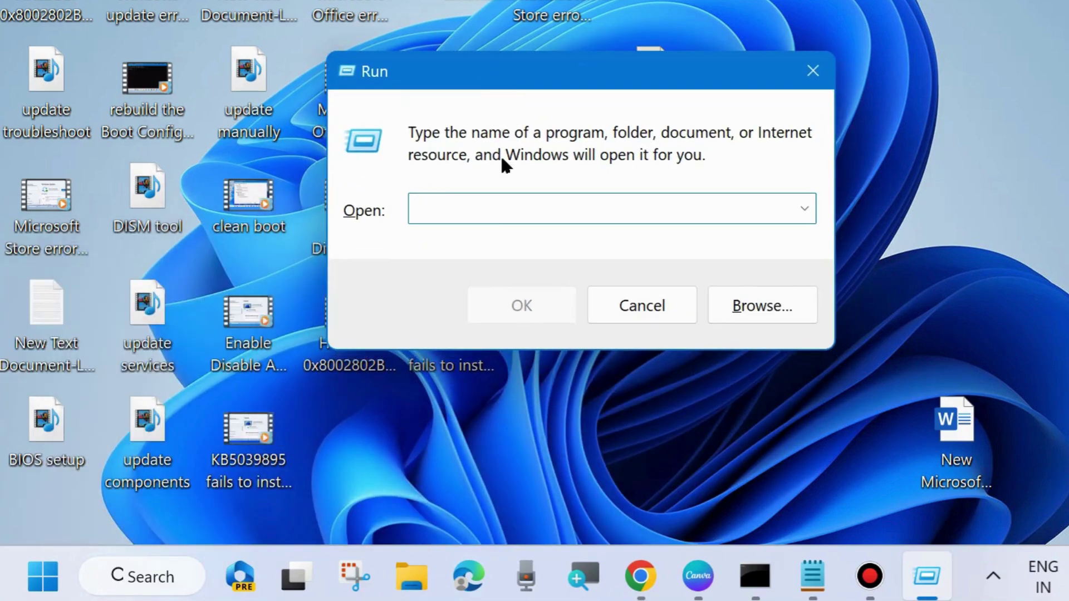
pyautogui.write('servic')
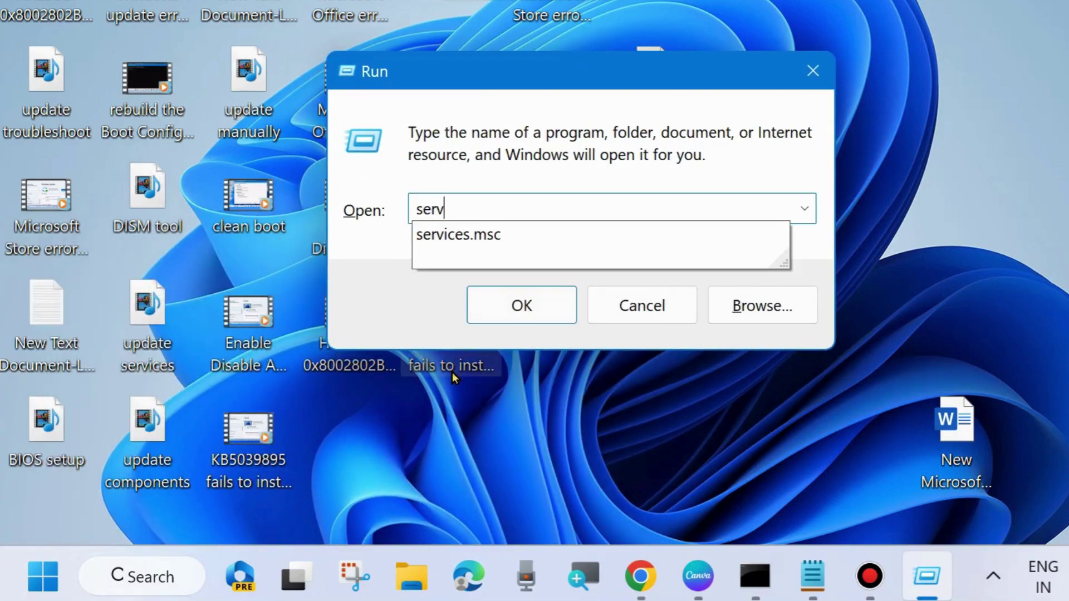
pyautogui.write('es.msc')
pyautogui.click(527, 310)
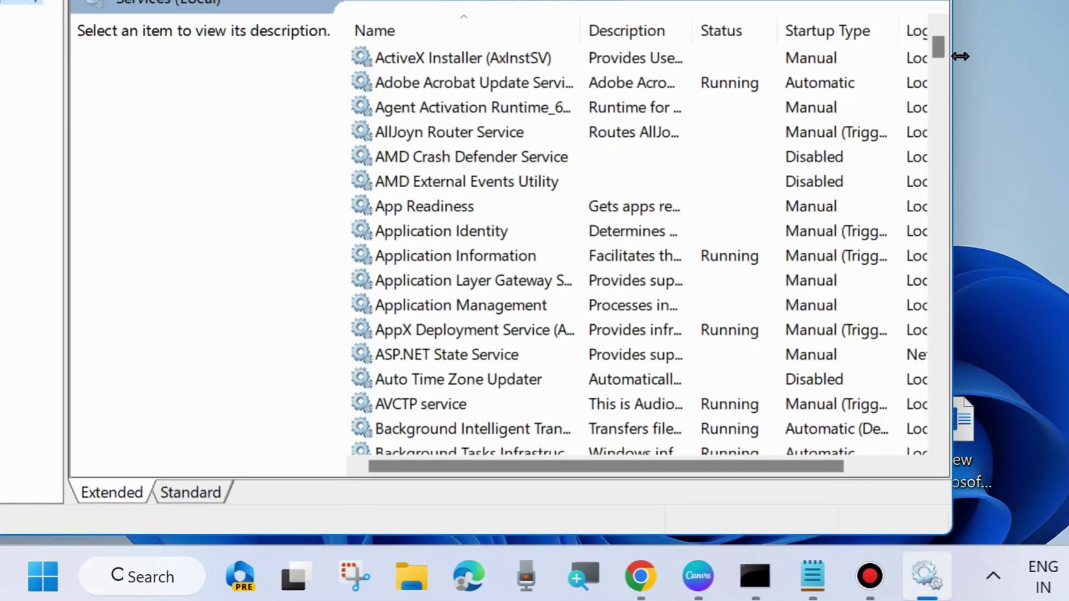
# - Start the Xbox Accessory Management Service and set its startup type to Automatic
pyautogui.moveTo(939, 47); pyautogui.dragTo(898, 467)
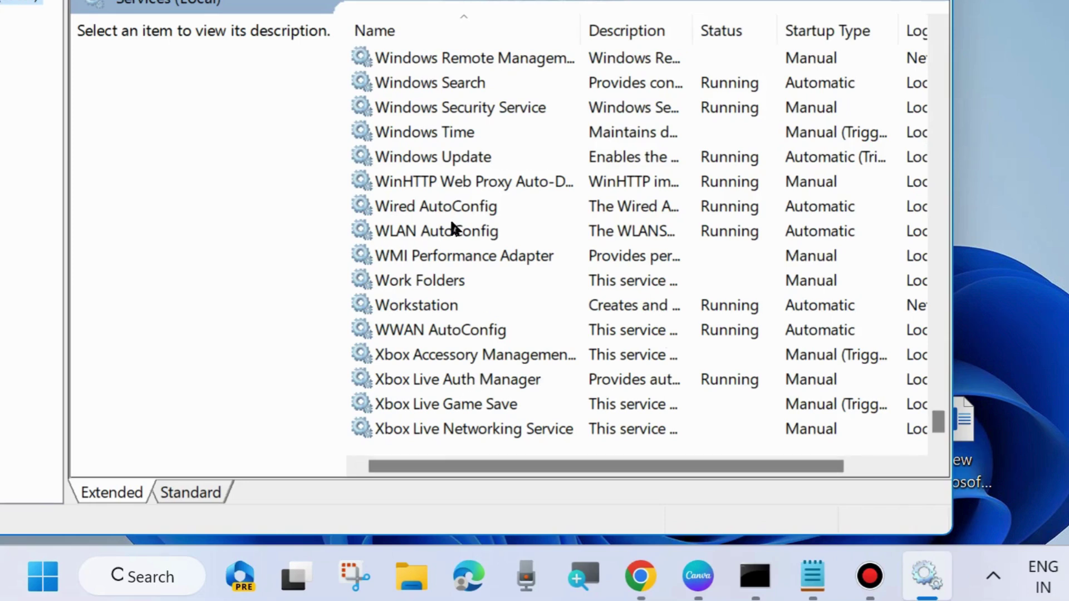
pyautogui.rightClick(431, 358)
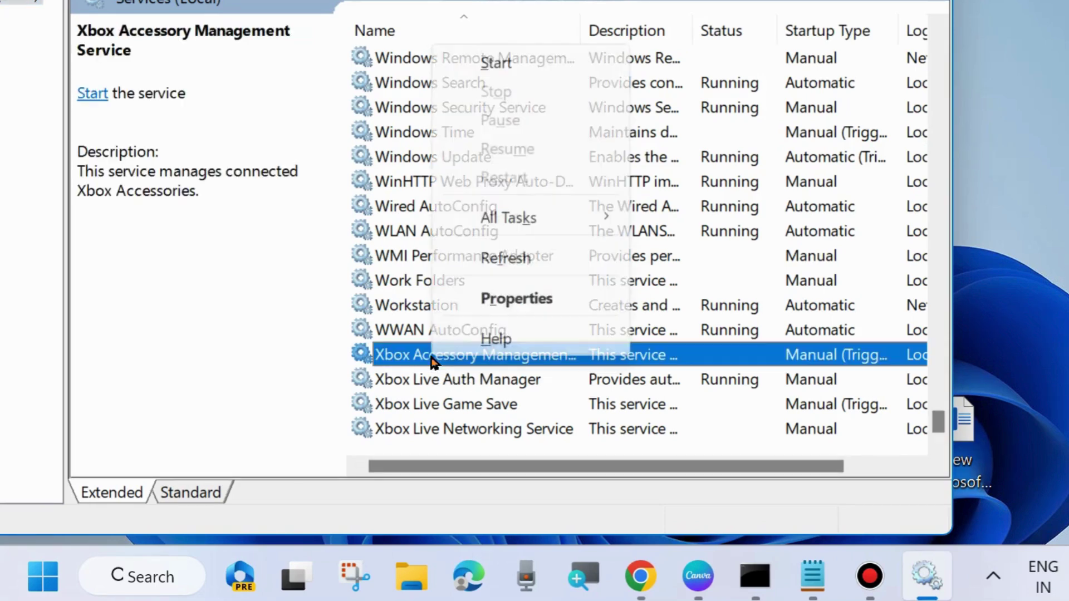
pyautogui.click(496, 65)
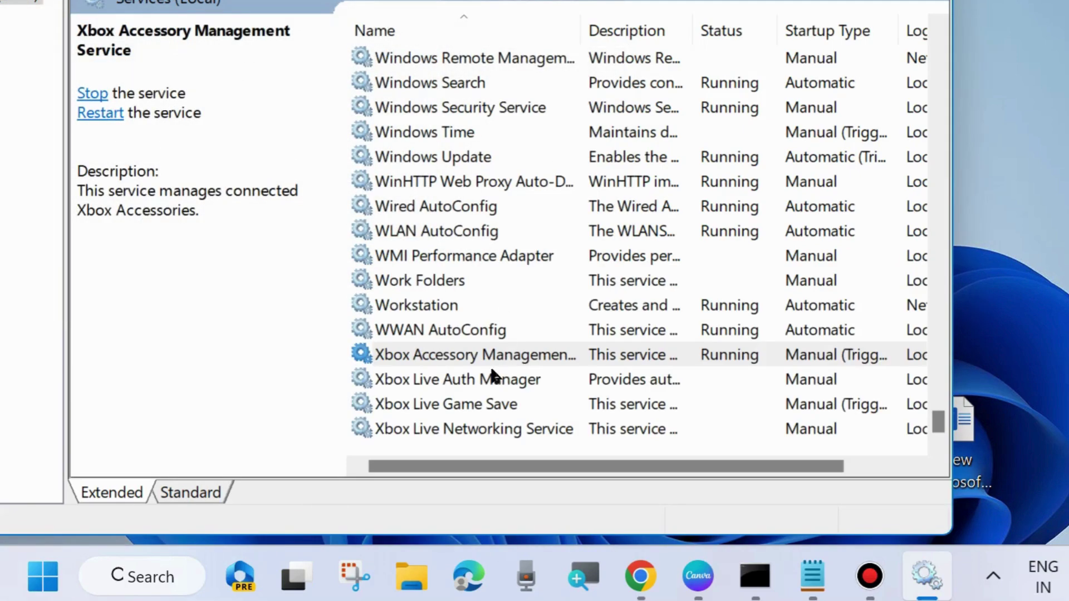
pyautogui.doubleClick(453, 361)
pyautogui.click(393, 191)
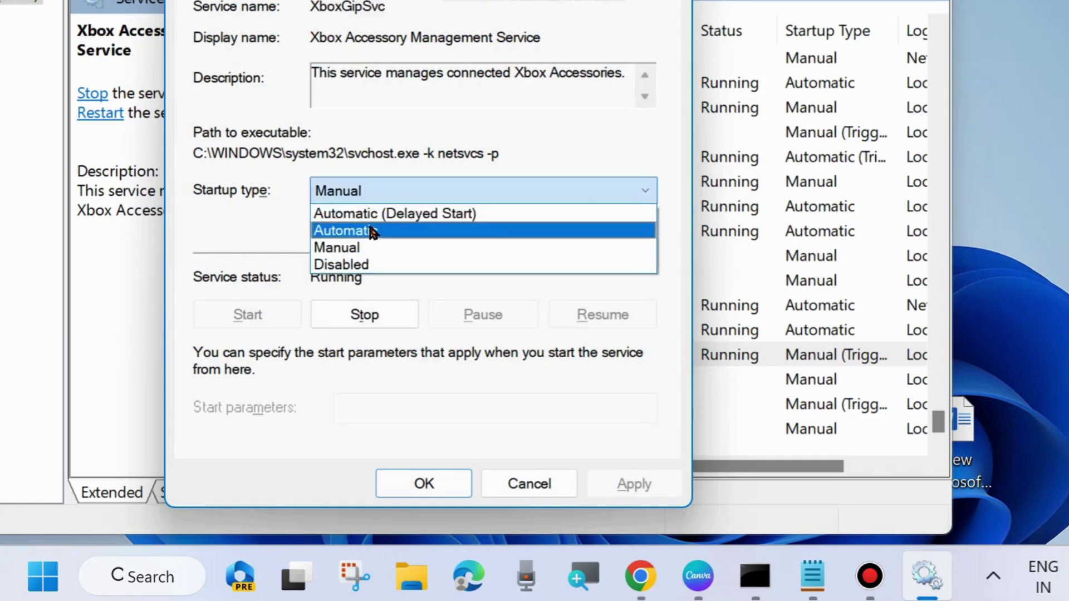
pyautogui.click(368, 228)
pyautogui.click(641, 489)
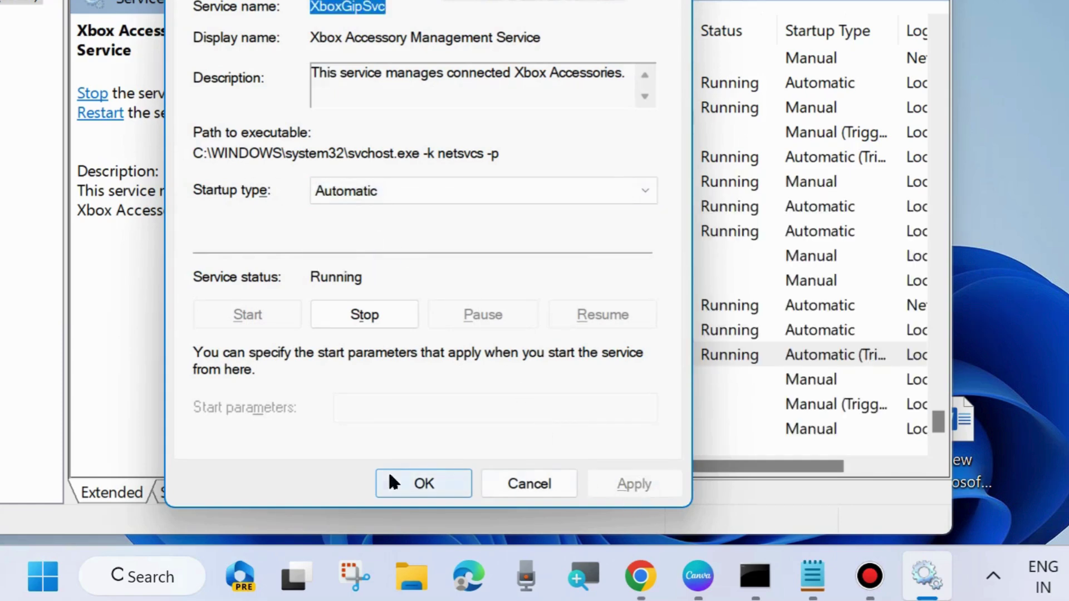
pyautogui.click(421, 483)
pyautogui.click(467, 356)
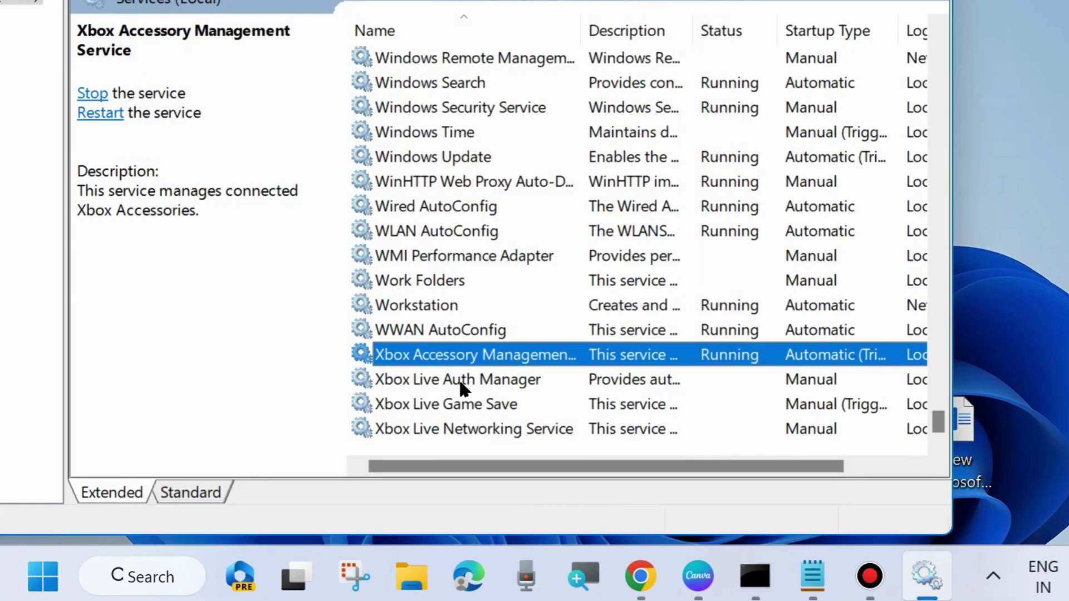
# - Start the Xbox Live Auth Manager service and set its startup type to Automatic
pyautogui.rightClick(489, 382)
pyautogui.click(526, 87)
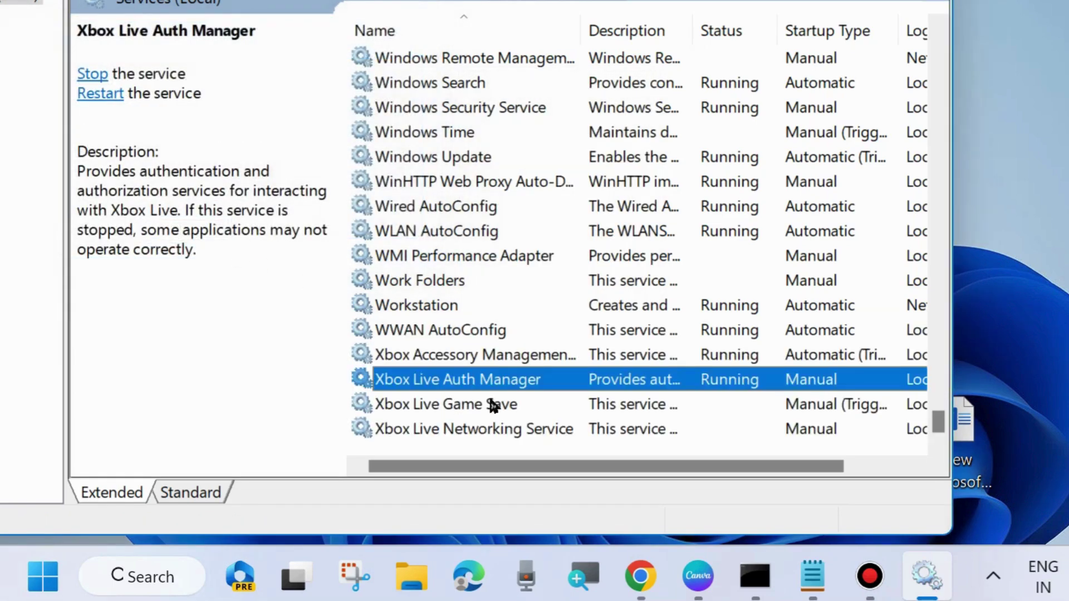
pyautogui.doubleClick(473, 379)
pyautogui.click(382, 193)
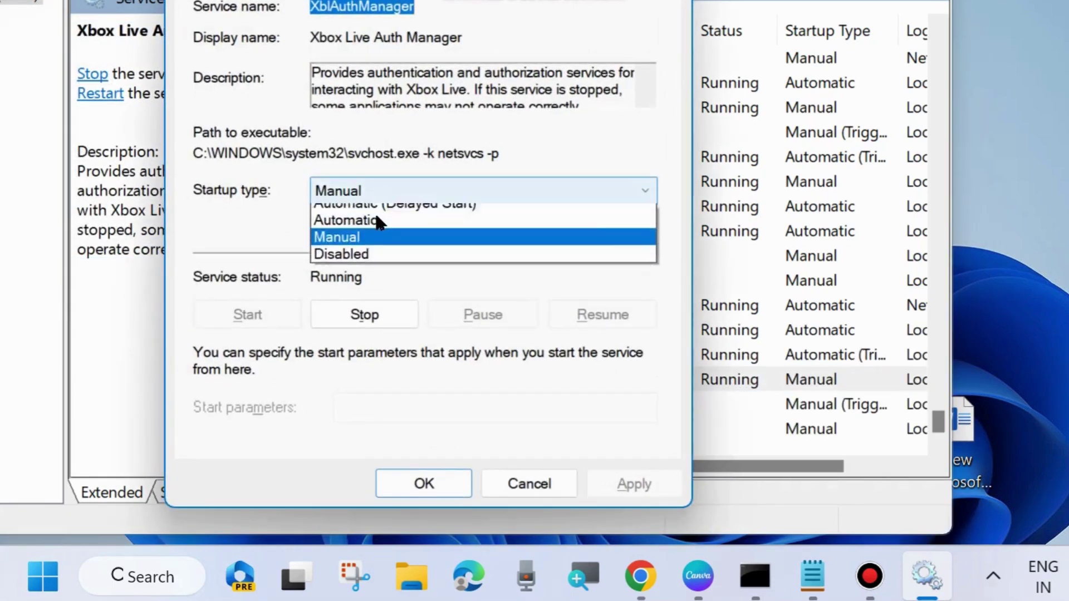
pyautogui.click(376, 227)
pyautogui.click(633, 482)
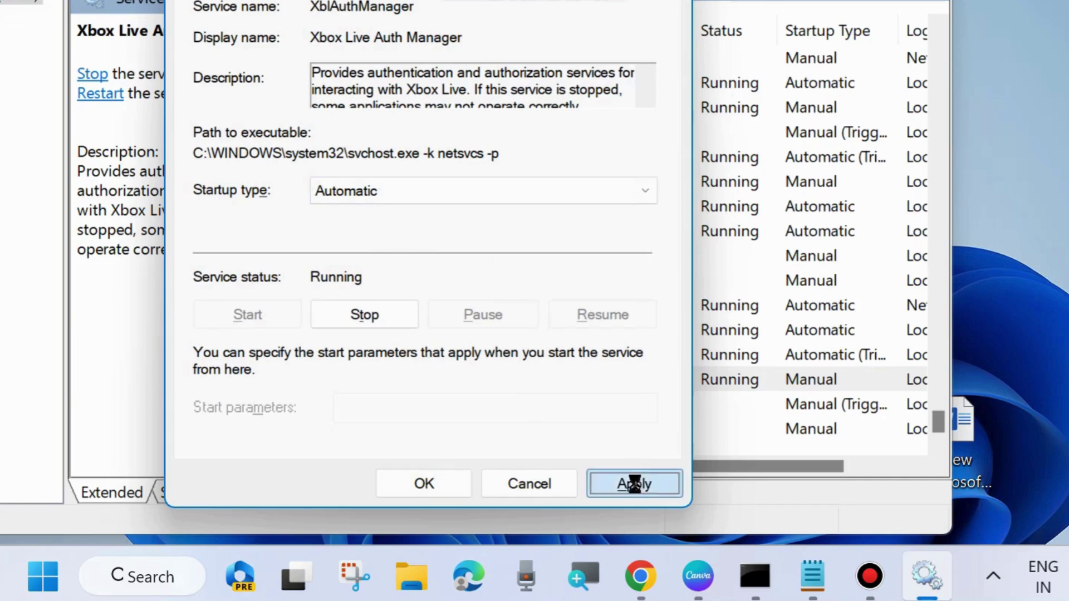
pyautogui.click(421, 484)
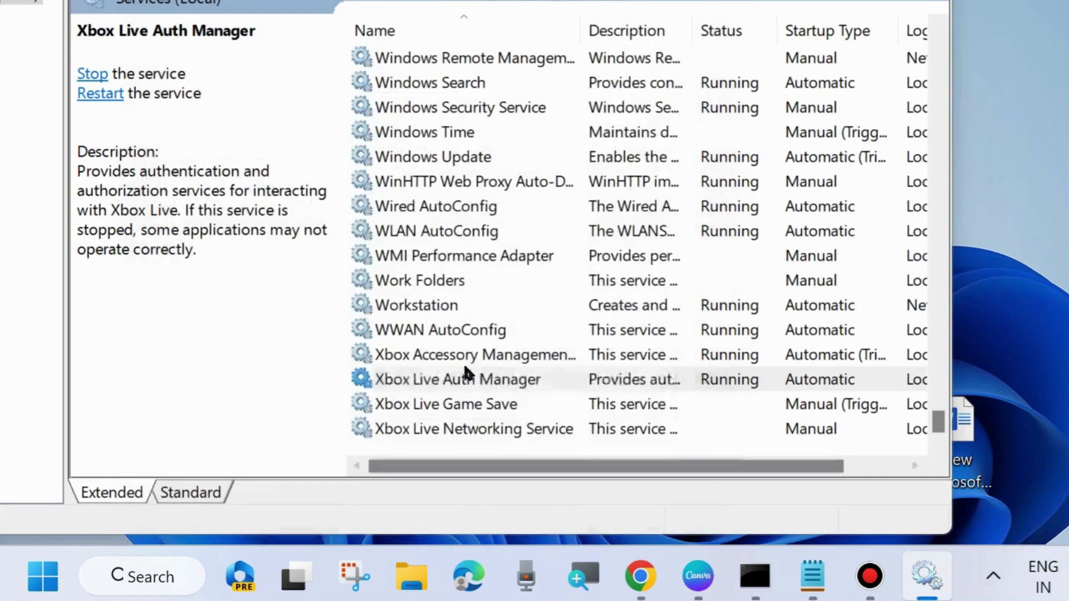
# - Start the Xbox Live Game Save service with startup type Automatic, and close the Services console
pyautogui.rightClick(452, 407)
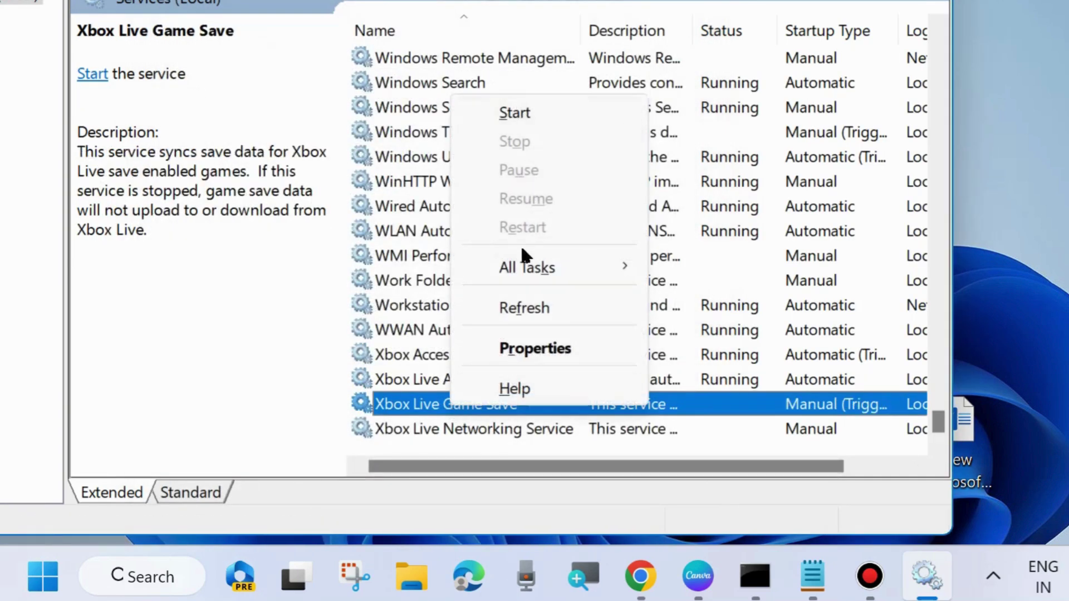
pyautogui.click(526, 113)
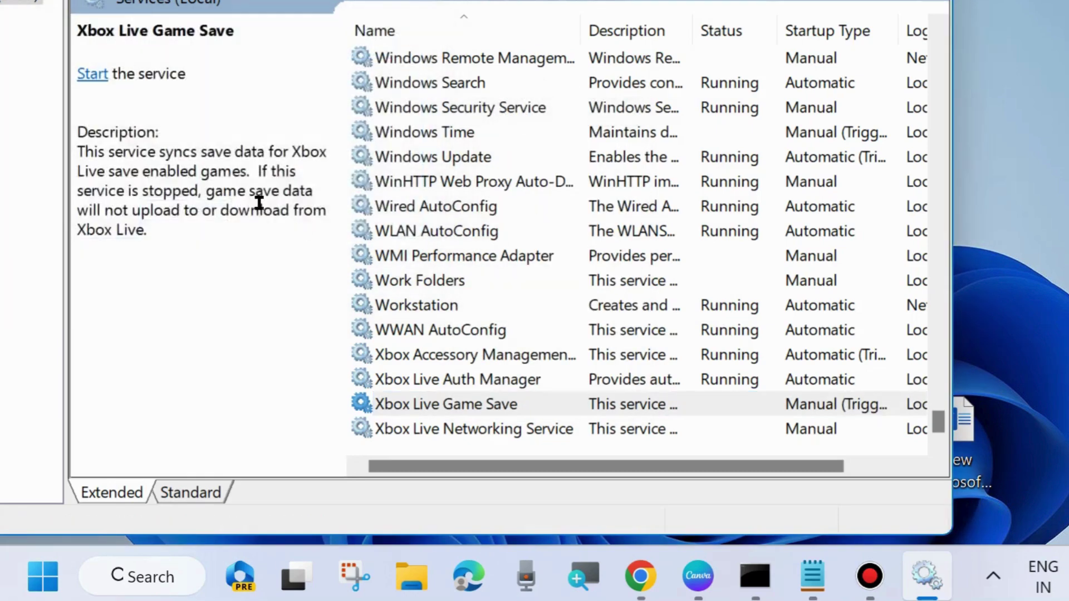
pyautogui.doubleClick(500, 400)
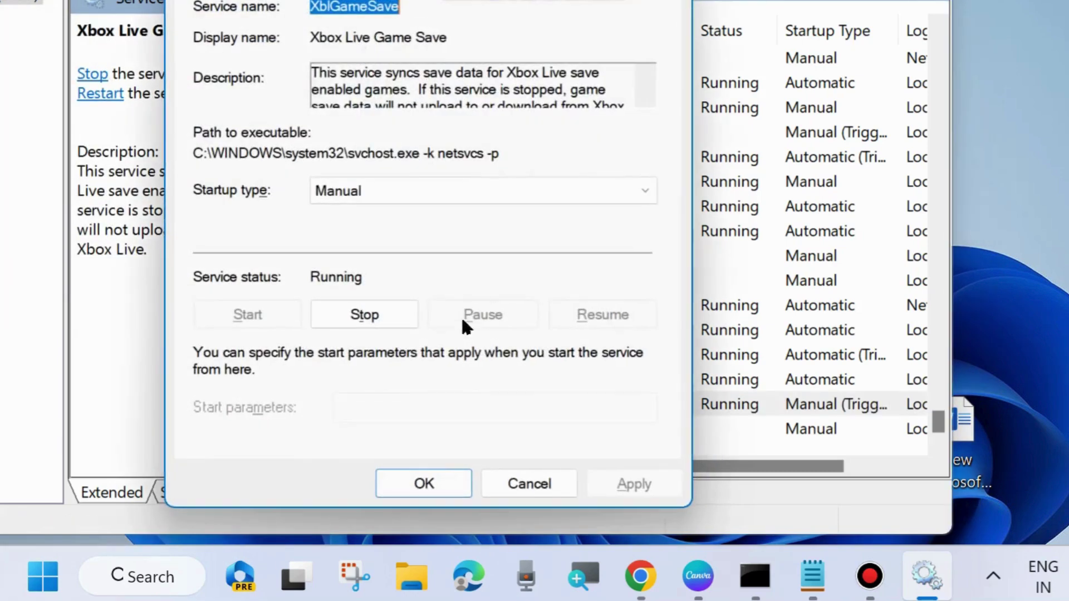
pyautogui.click(413, 189)
pyautogui.click(388, 240)
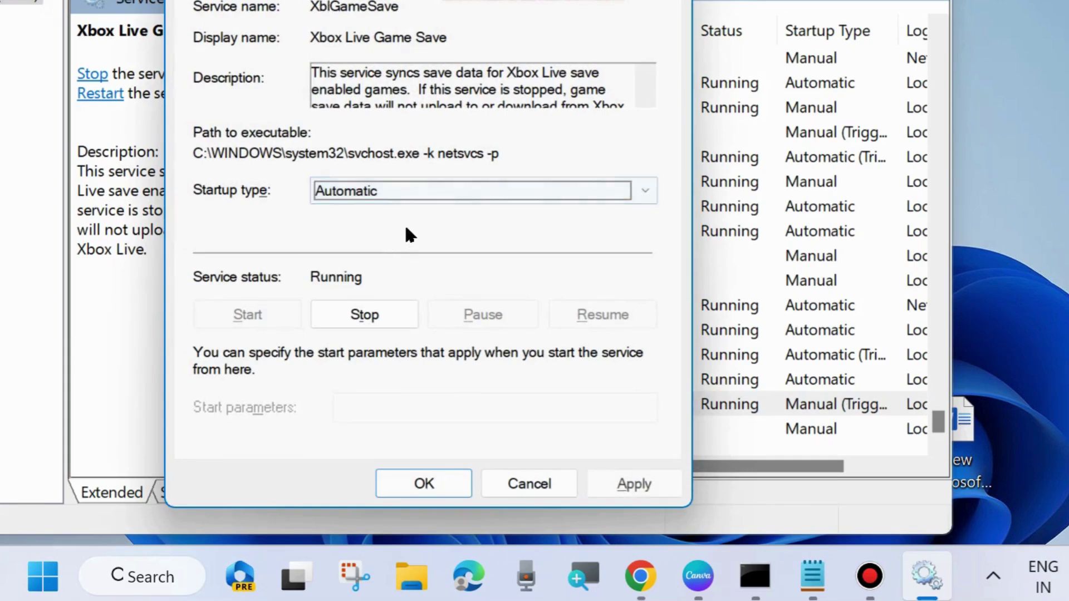
pyautogui.click(640, 480)
pyautogui.click(430, 482)
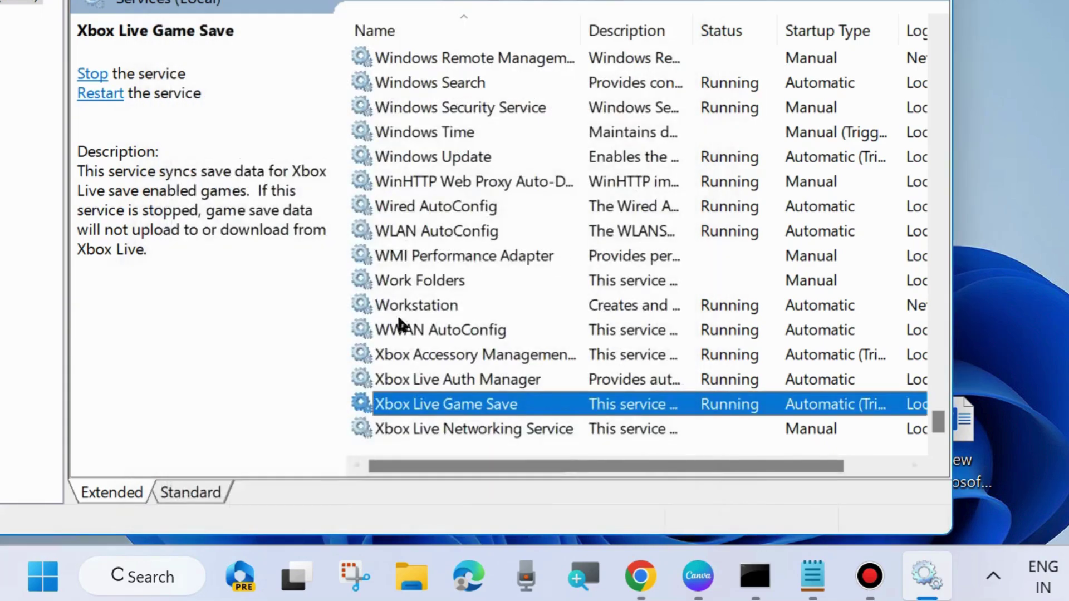
pyautogui.hotkey('alt', 'F4')
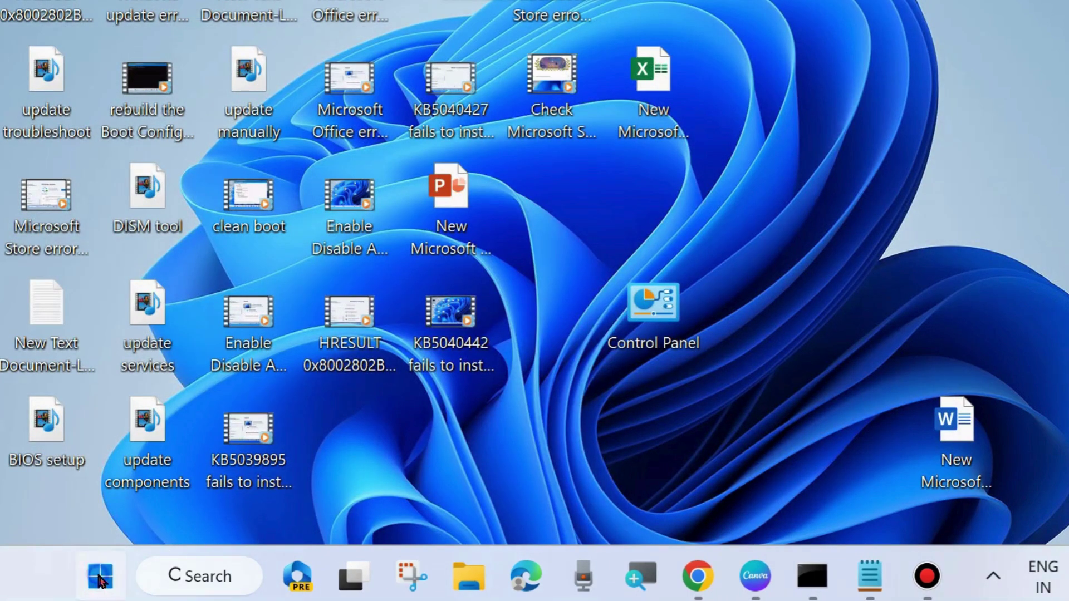
# - Open the Installed apps list under Apps in the system Settings
pyautogui.rightClick(103, 573)
pyautogui.click(26, 334)
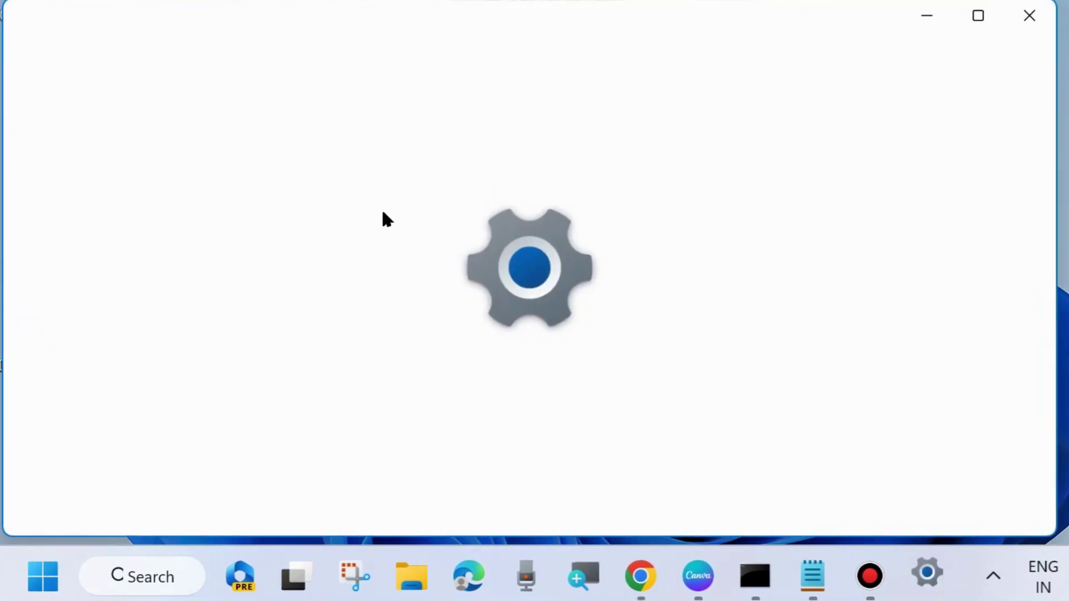
pyautogui.scroll(-3, 186, 377)
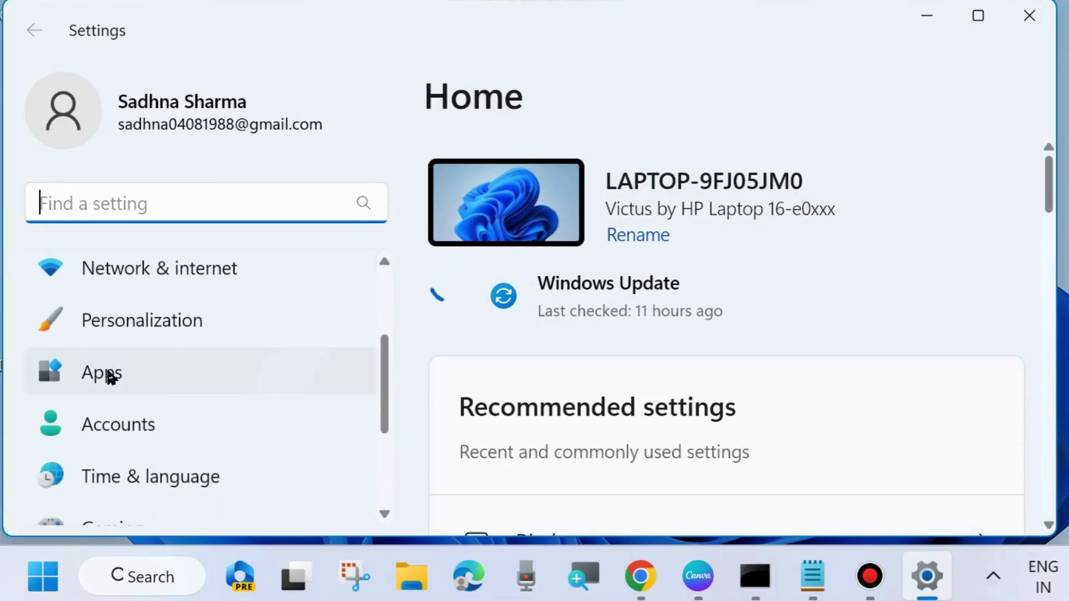
pyautogui.click(109, 376)
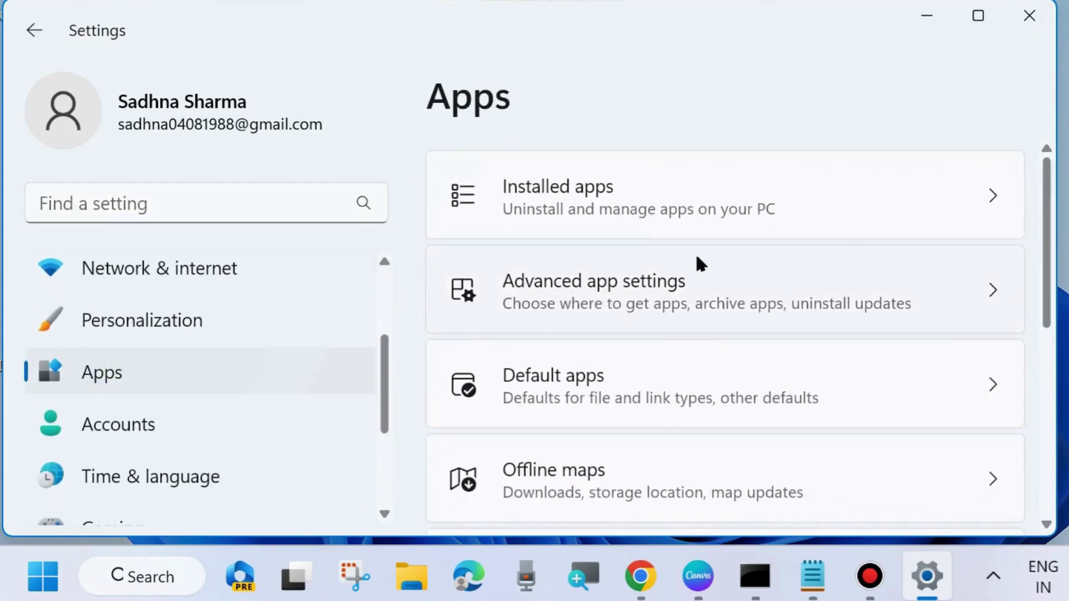
pyautogui.click(582, 199)
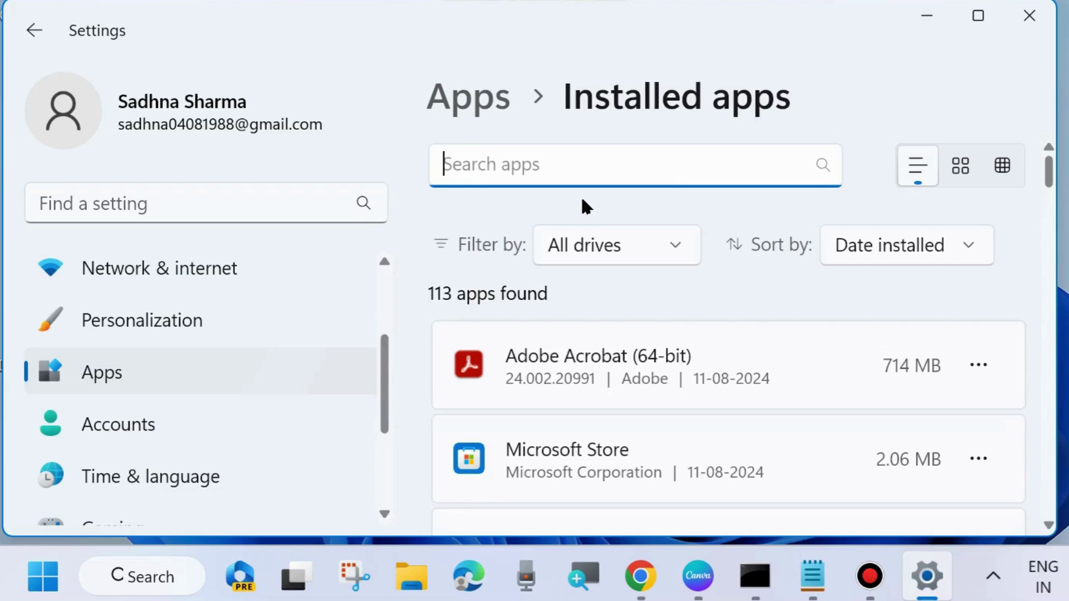
# - Search the installed apps for "xbo" and open the advanced options of the Xbox app
pyautogui.write('xbx')
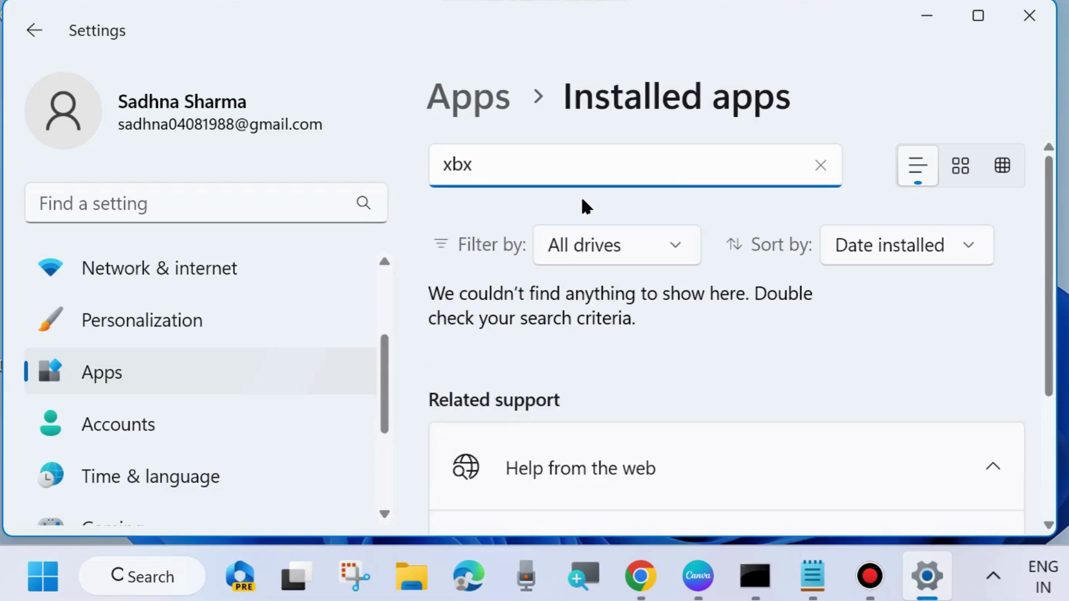
pyautogui.press('BackSpace')
pyautogui.write('o')
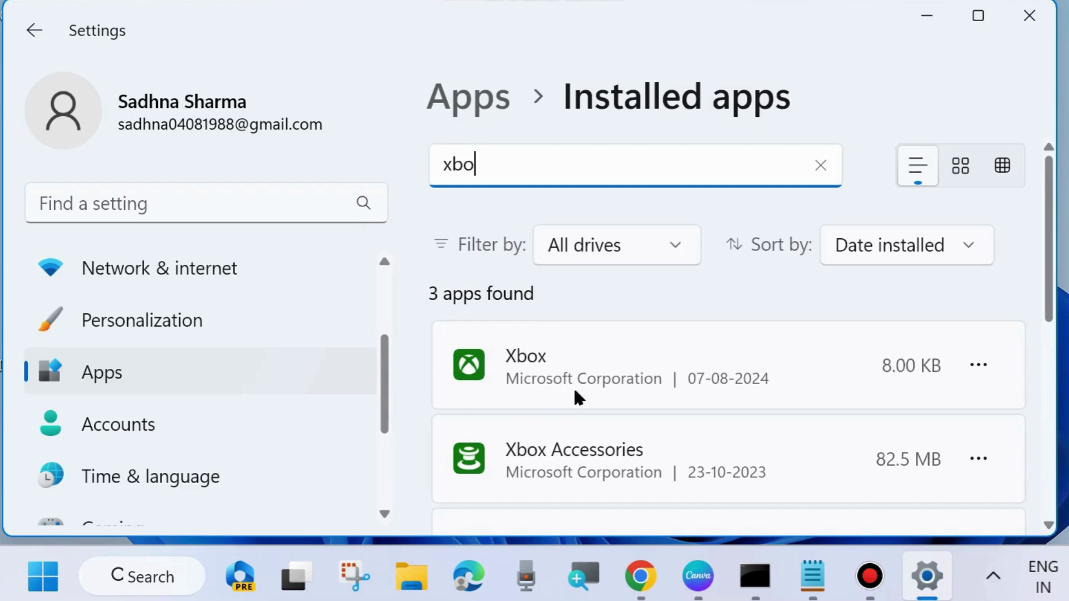
pyautogui.click(980, 365)
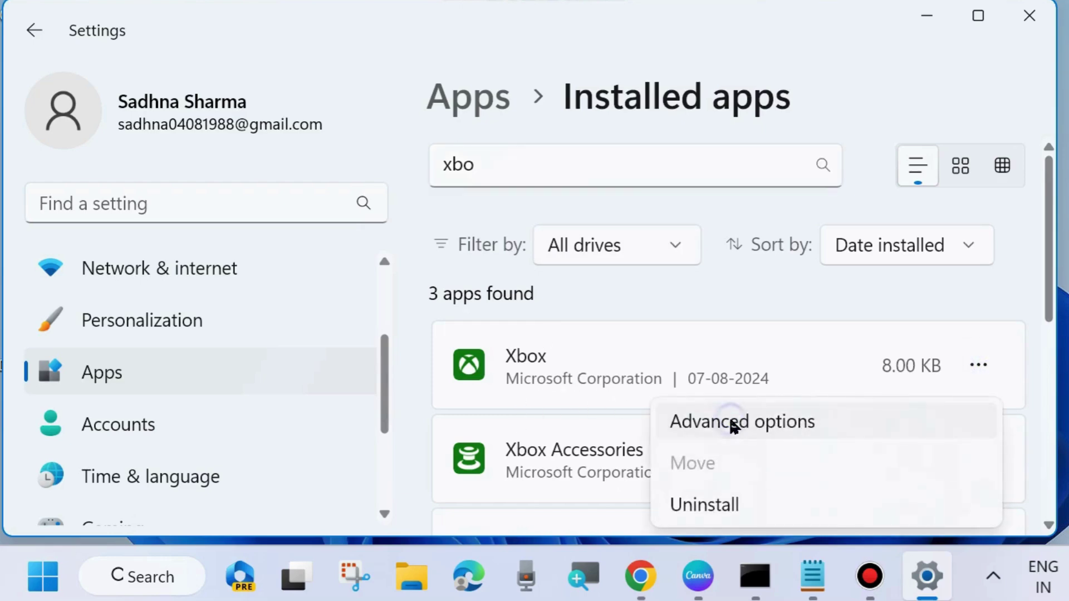
pyautogui.click(731, 422)
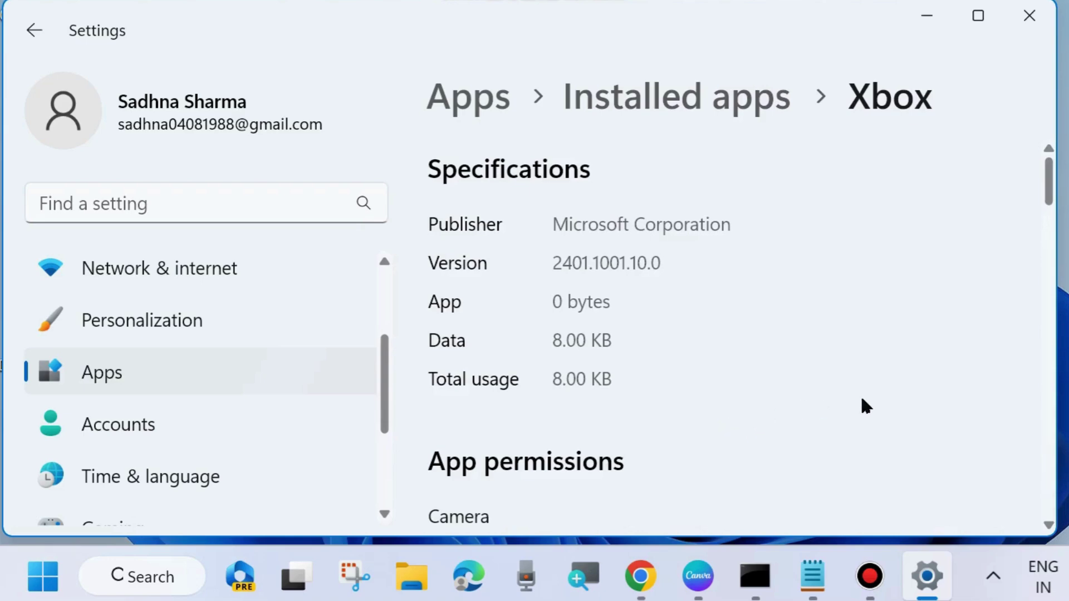
# - Examine the Repair and Reset options for the Xbox app, and close Settings
pyautogui.scroll(-10, 858, 401)
pyautogui.scroll(-10, 857, 406)
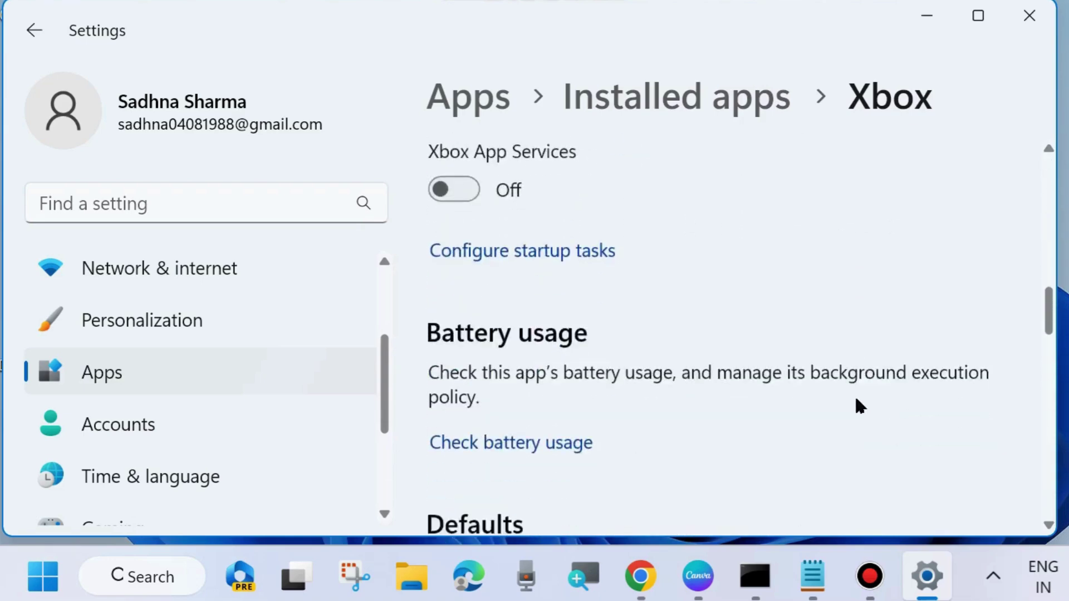
pyautogui.scroll(-4, 855, 400)
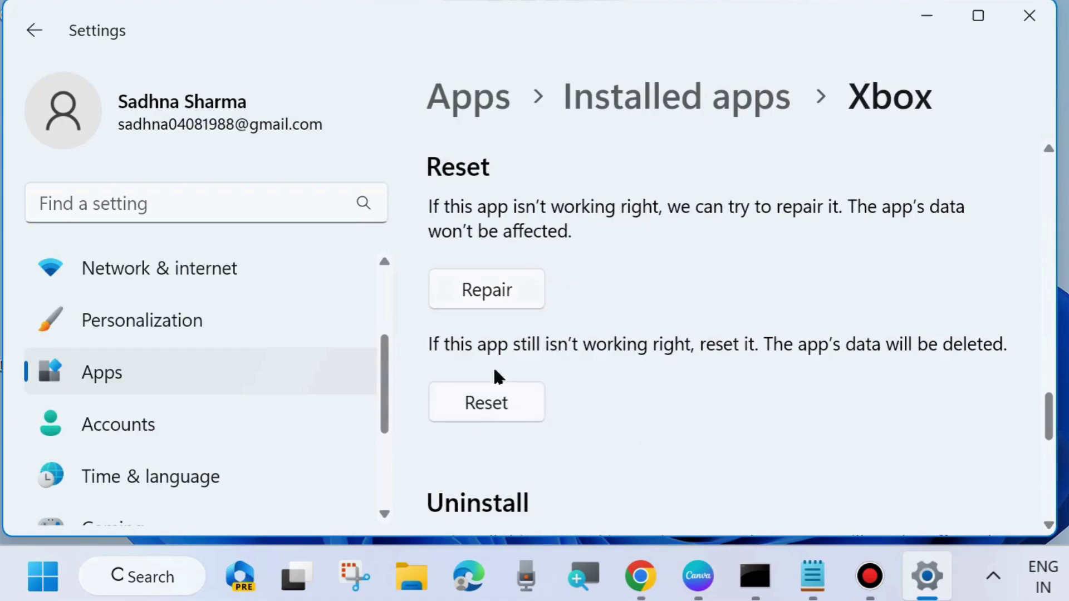
pyautogui.click(1027, 17)
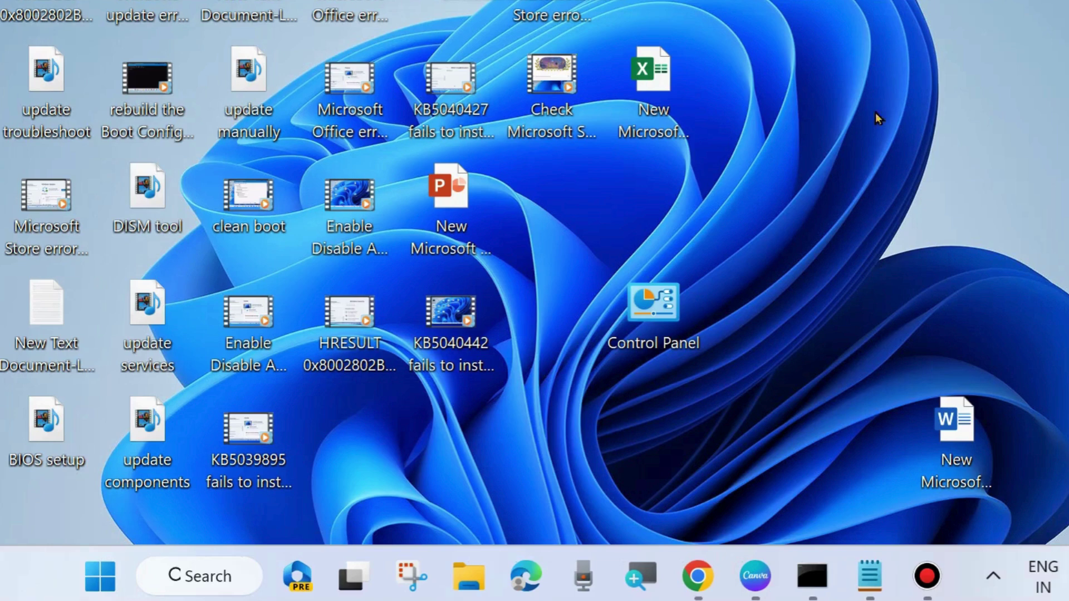
# - Open System Configuration by running msconfig from the Run dialog
pyautogui.rightClick(102, 575)
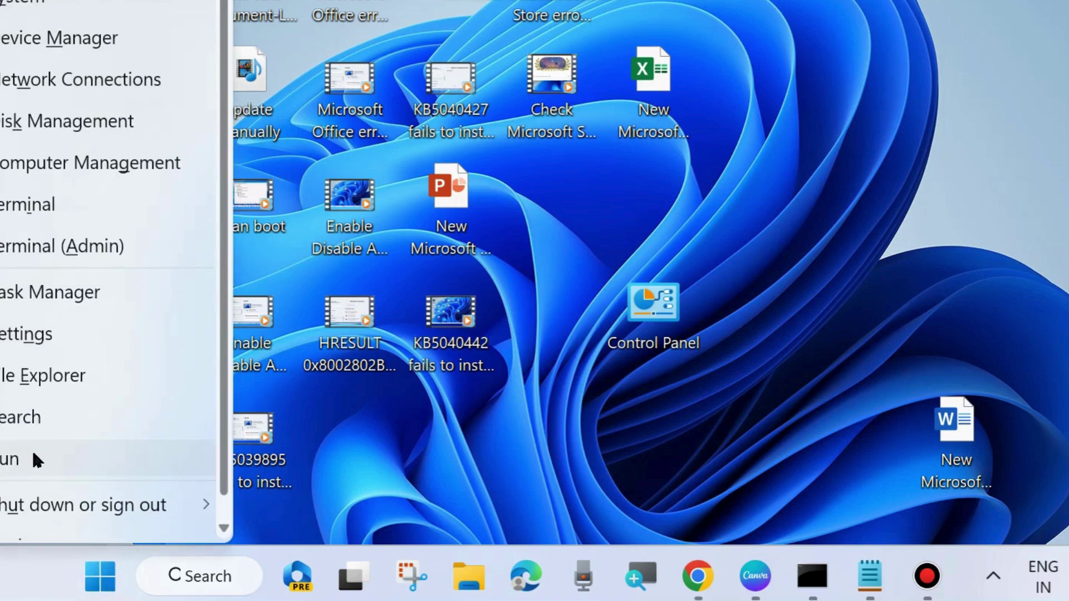
pyautogui.click(33, 460)
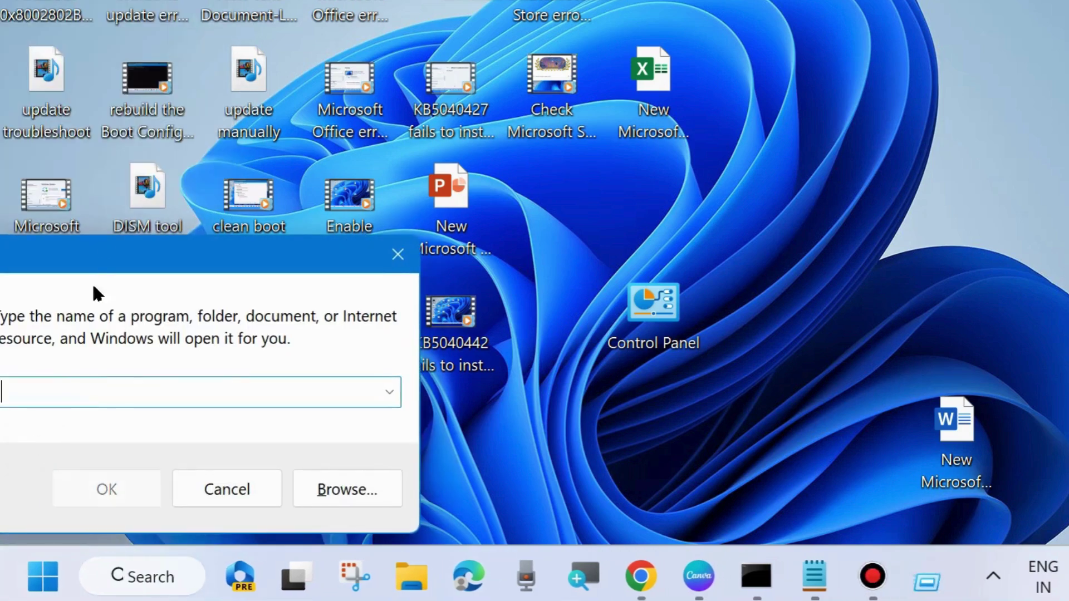
pyautogui.moveTo(102, 243); pyautogui.dragTo(547, 52)
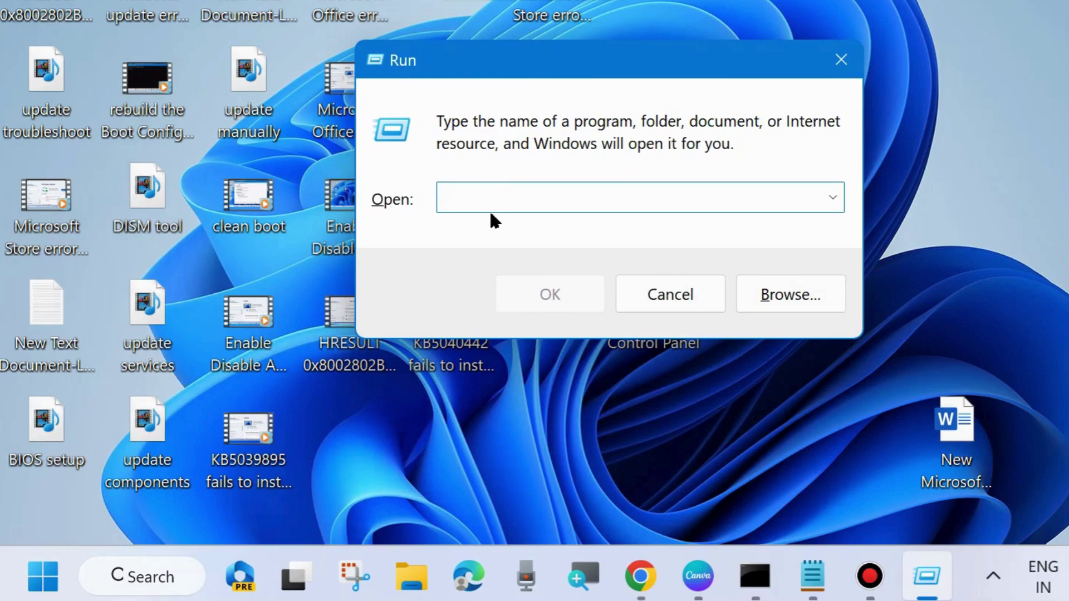
pyautogui.write('msconfig')
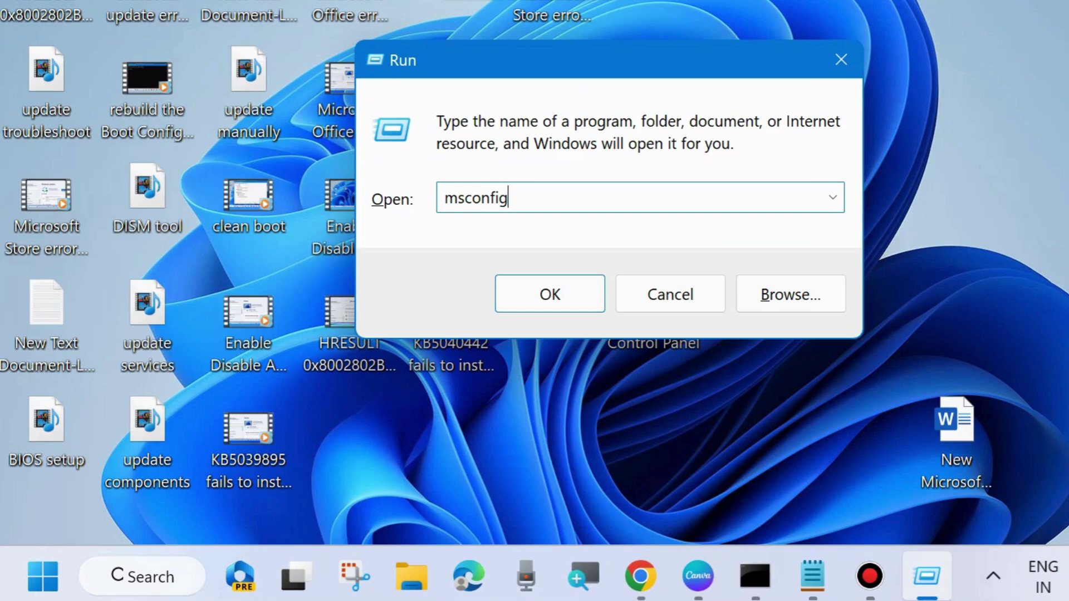
pyautogui.click(549, 296)
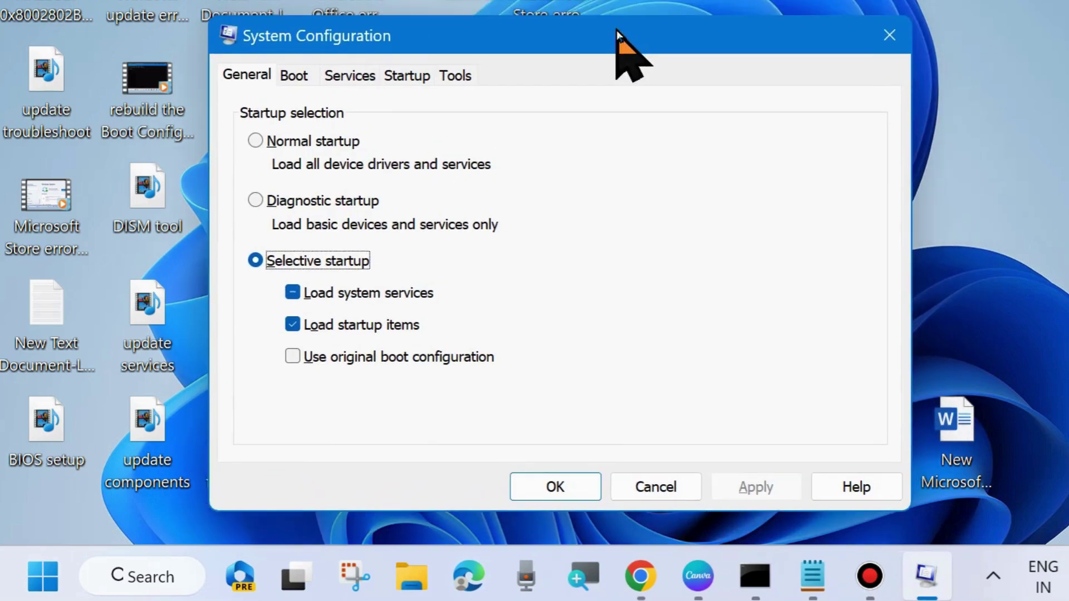
# - Hide all Microsoft services and enable the listed third-party services from Adobe Acrobat Update Service through GoogleUpdater Service 127
pyautogui.click(349, 75)
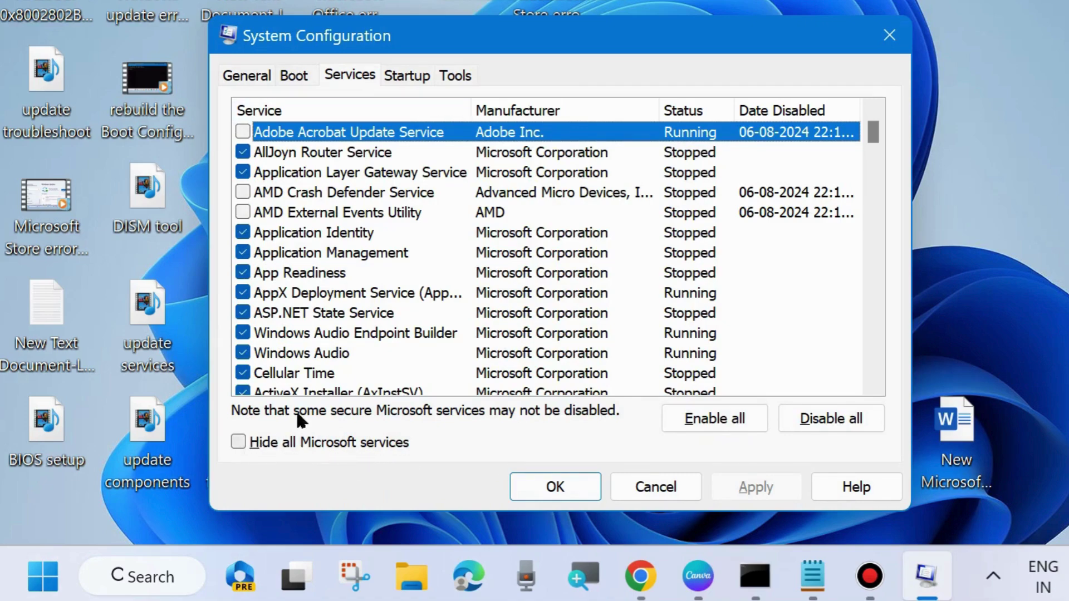
pyautogui.click(237, 443)
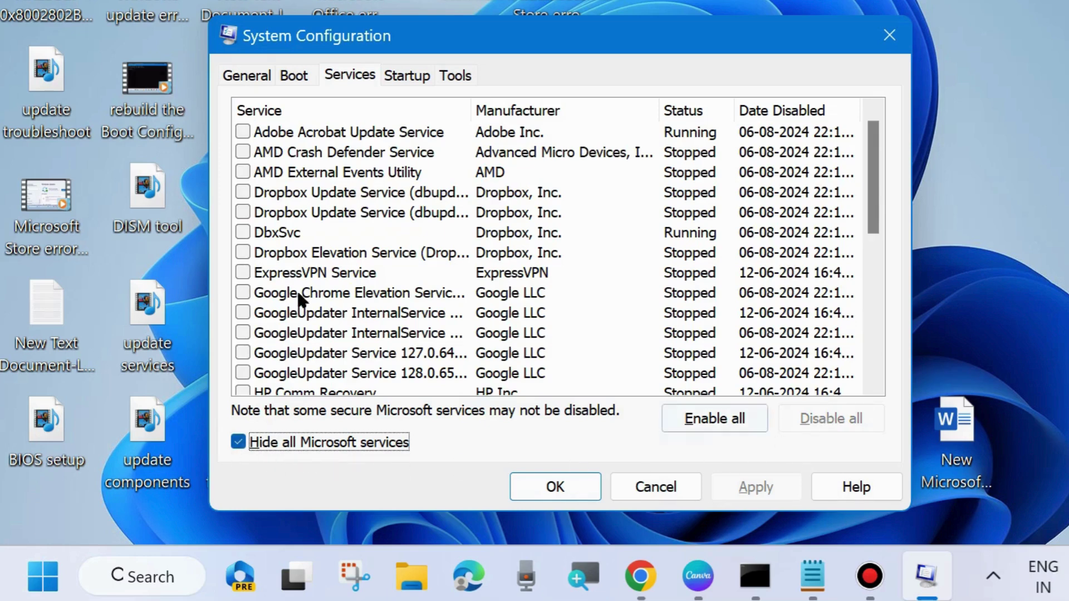
pyautogui.click(242, 133)
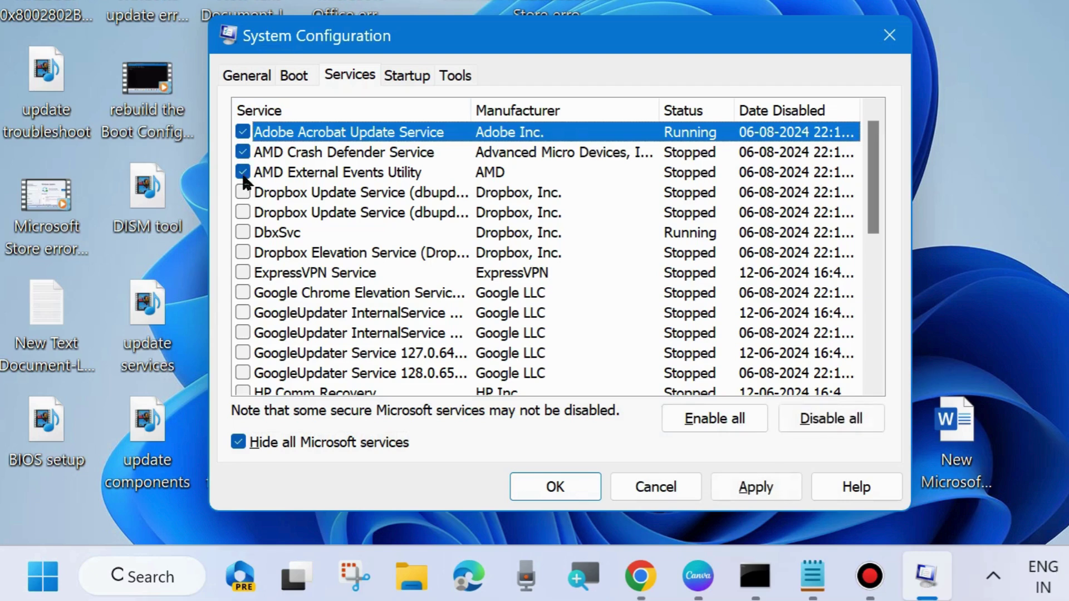
pyautogui.click(243, 212)
pyautogui.click(243, 233)
pyautogui.click(243, 253)
pyautogui.click(244, 272)
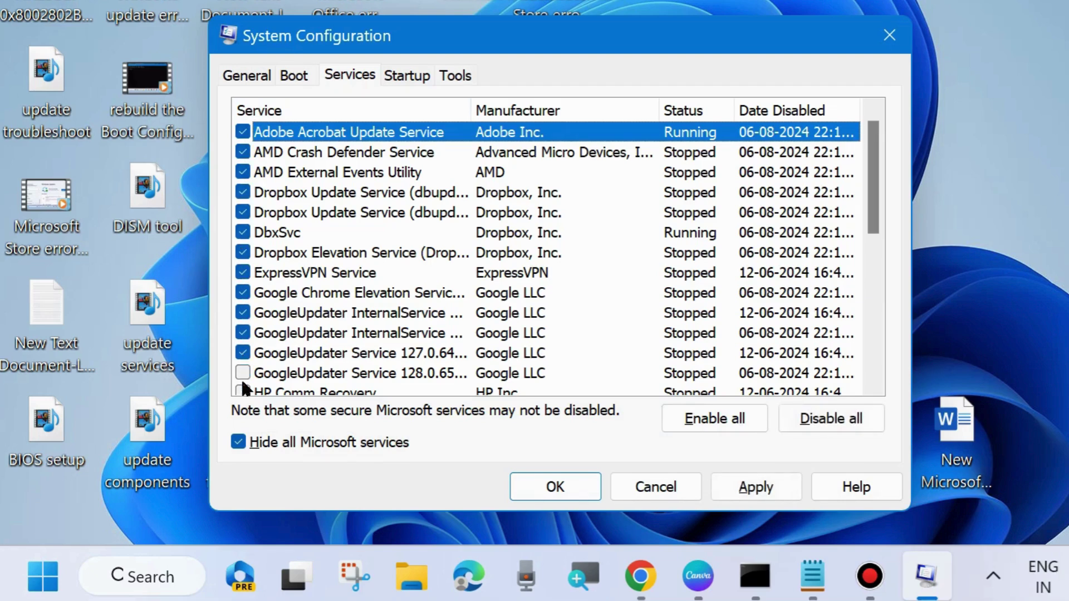
pyautogui.scroll(-4, 268, 301)
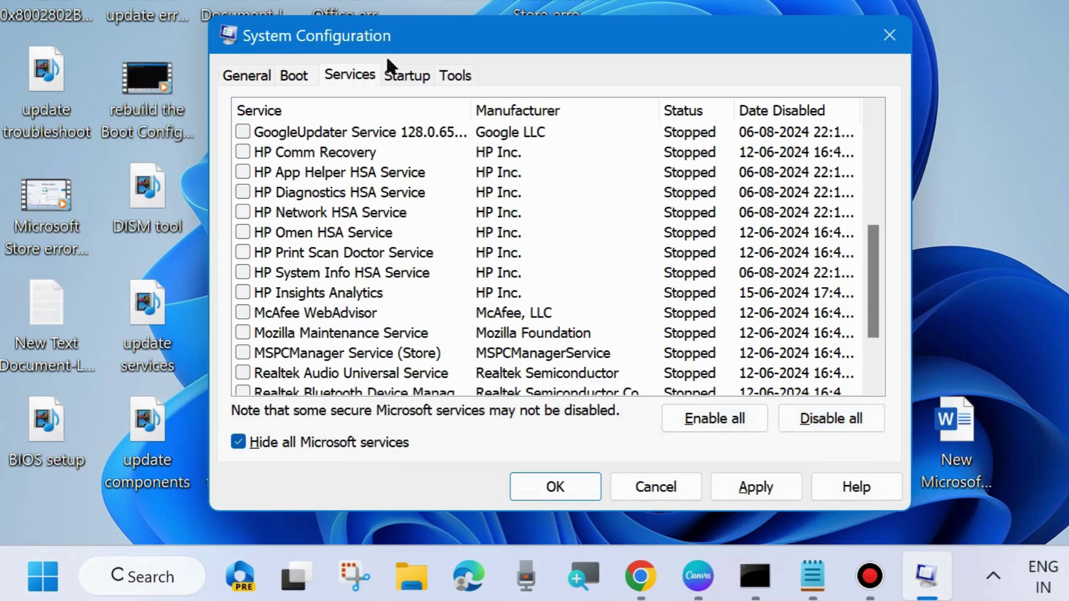
# - Open Task Manager's startup apps list from System Configuration and look for apps that are still enabled
pyautogui.click(403, 78)
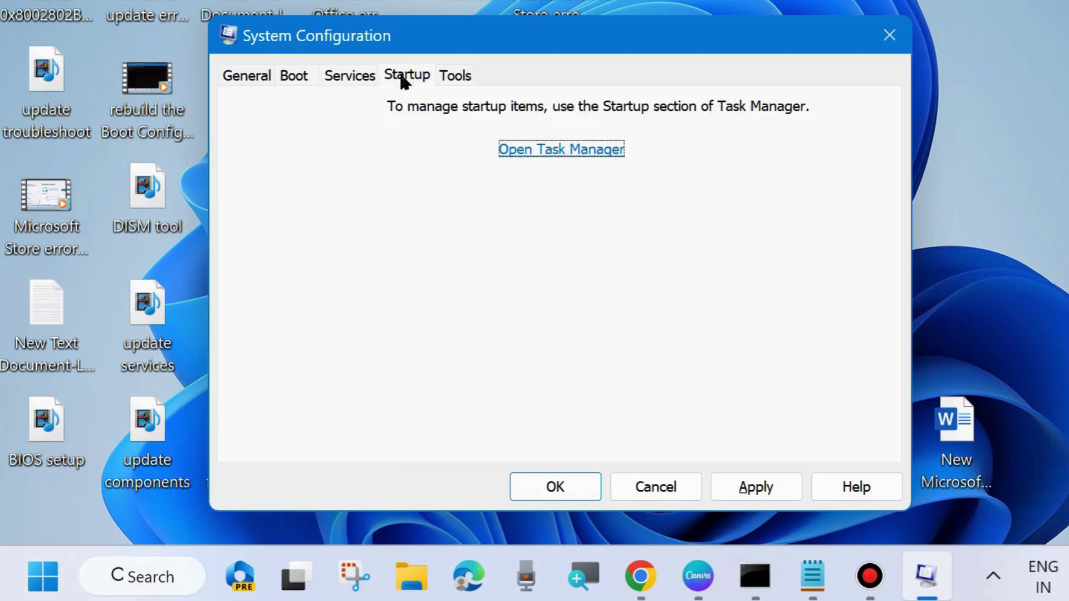
pyautogui.click(562, 155)
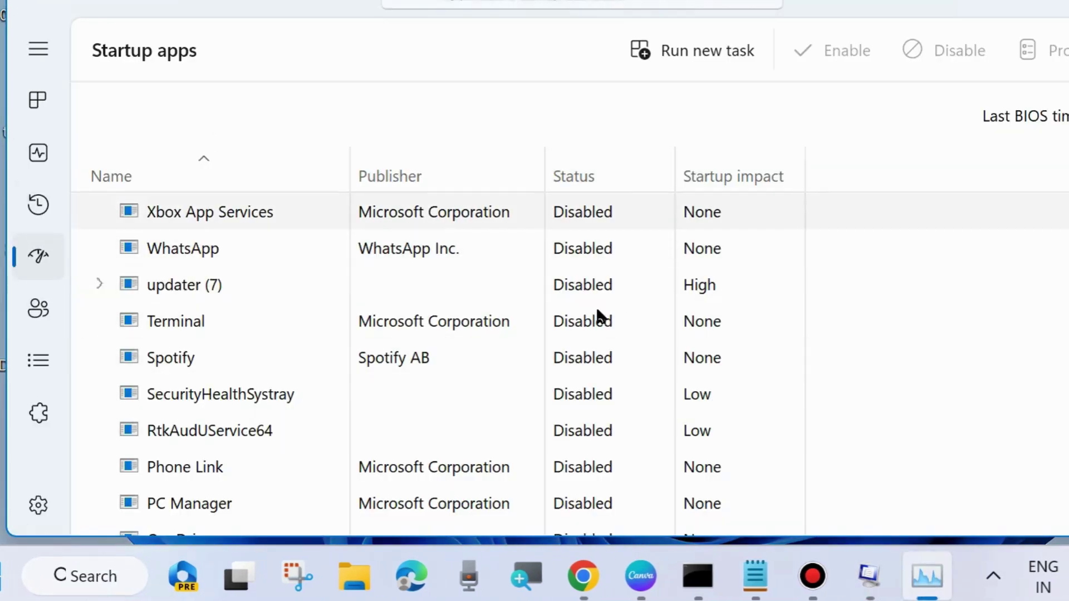
pyautogui.scroll(-5, 581, 424)
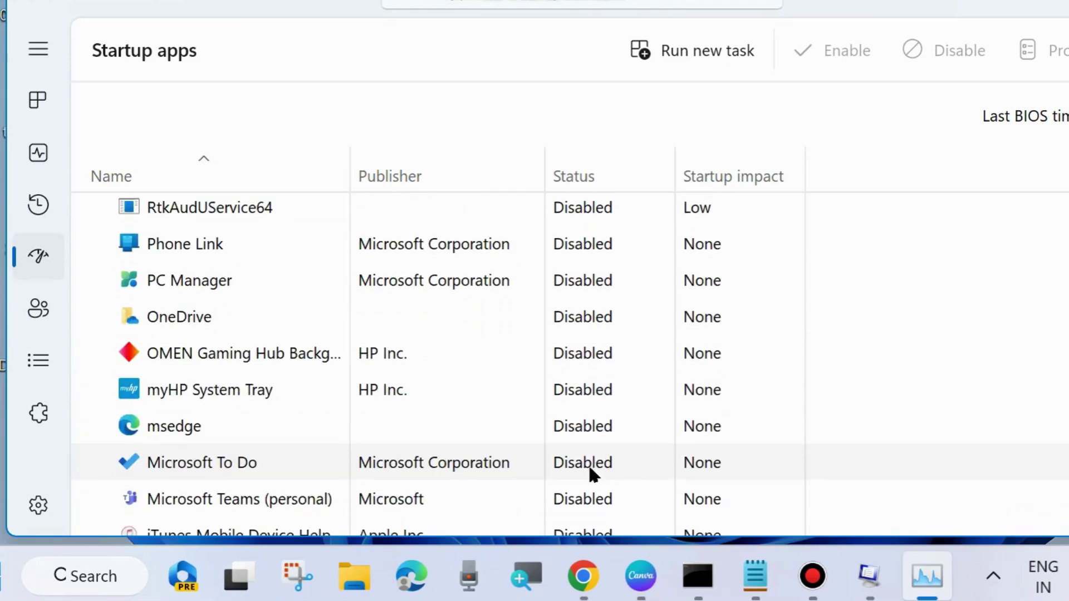
pyautogui.scroll(-7, 590, 446)
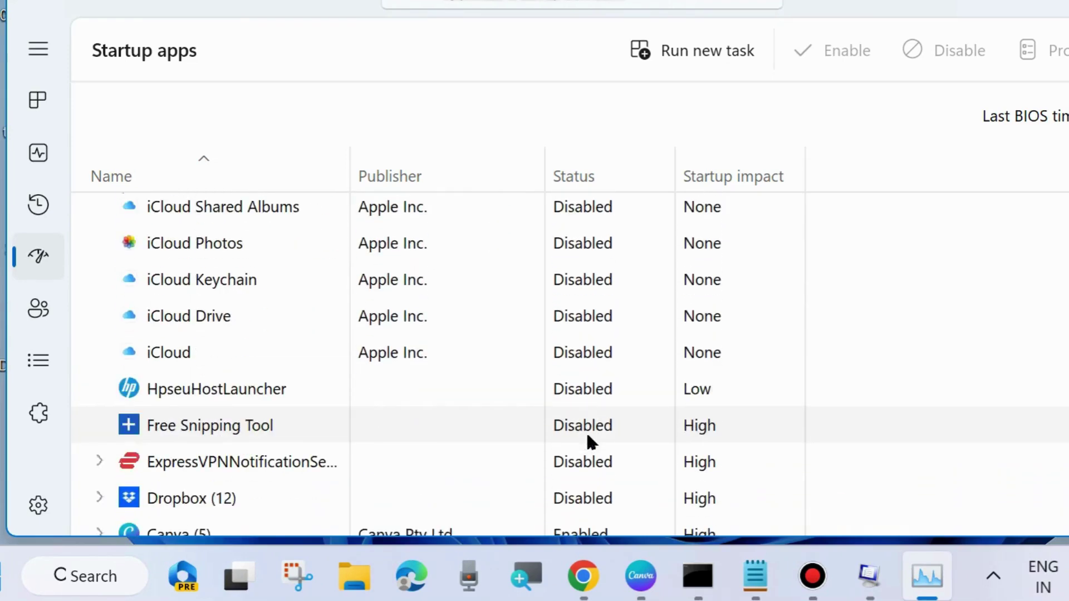
pyautogui.scroll(-1, 590, 444)
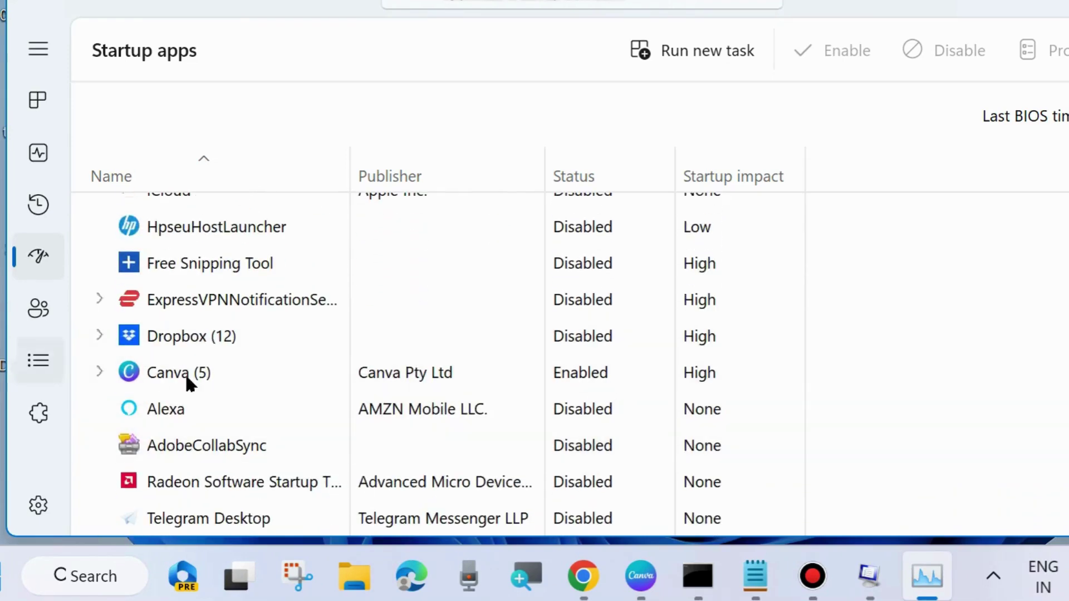
# - Check the available actions for the Canva startup app, dismiss them, and close Task Manager
pyautogui.rightClick(461, 366)
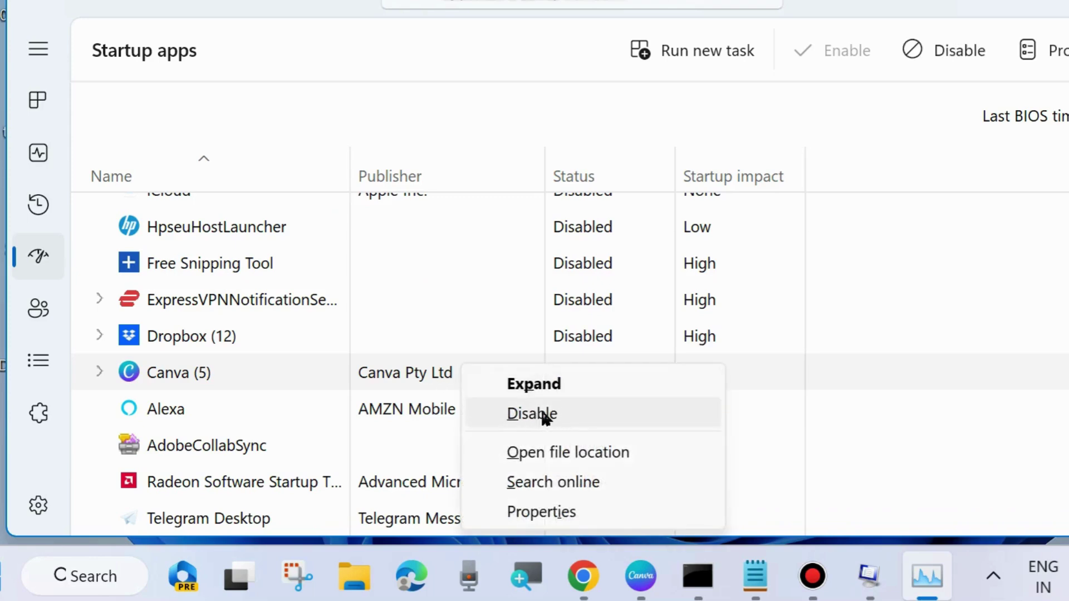
pyautogui.click(528, 89)
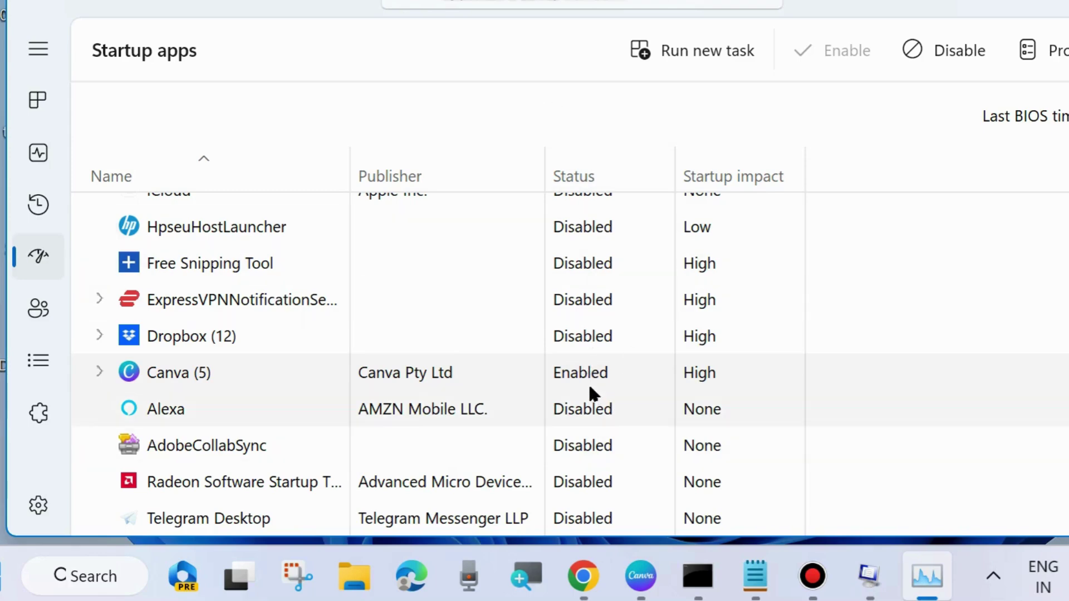
pyautogui.scroll(10, 589, 388)
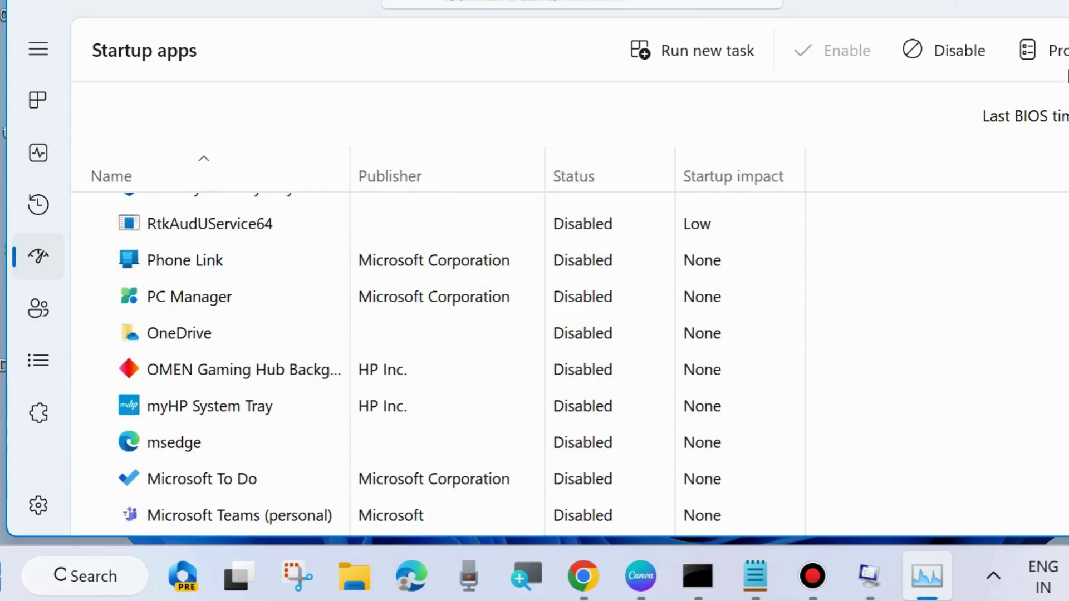
pyautogui.hotkey('alt', 'F4')
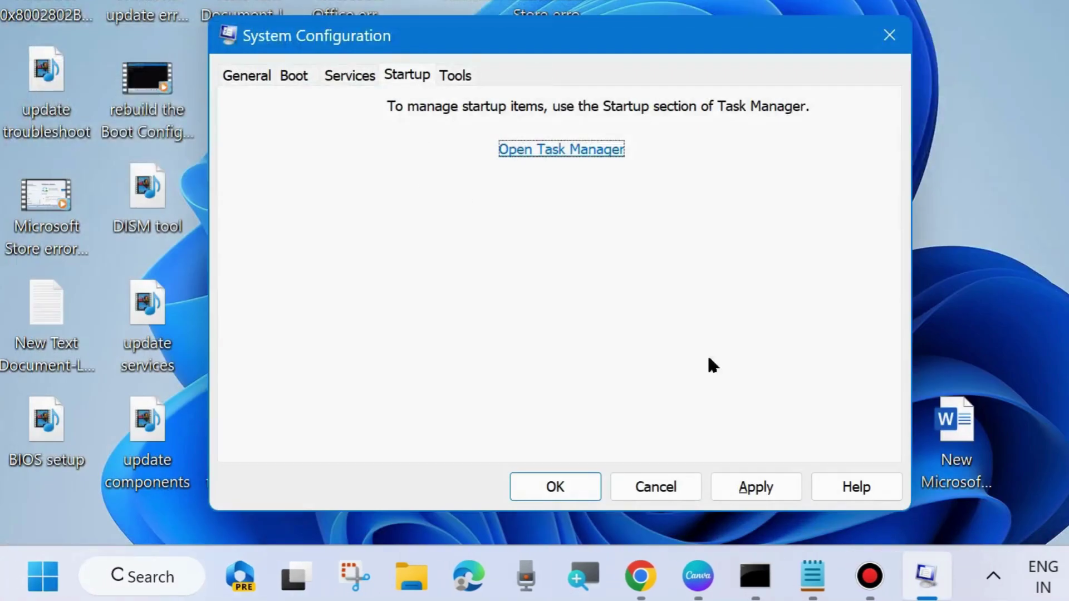
# - Apply the System Configuration changes, close the dialog and choose to restart the computer
pyautogui.click(756, 490)
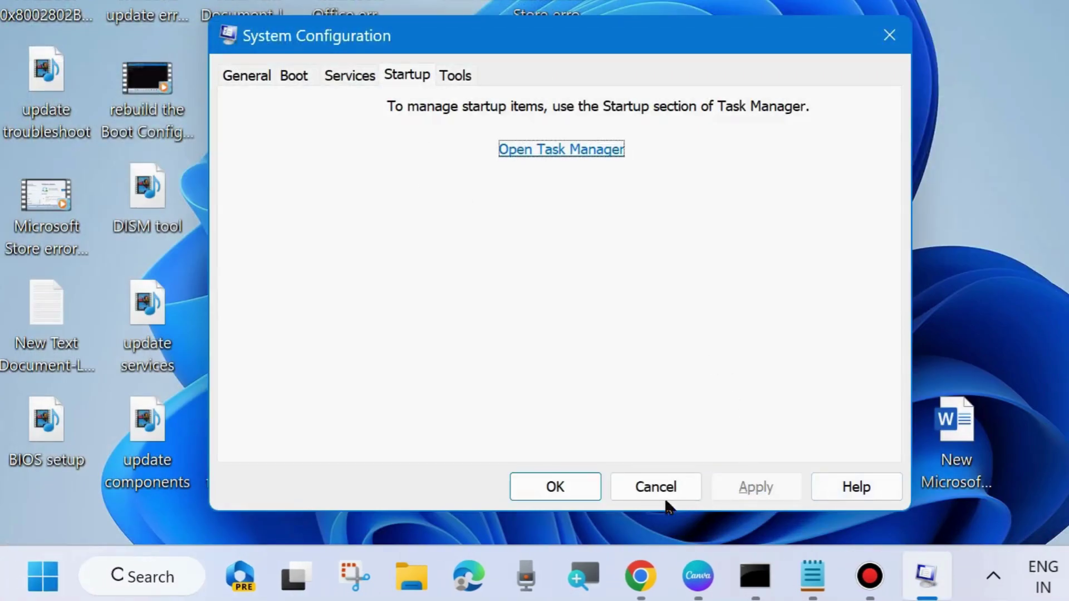
pyautogui.click(553, 488)
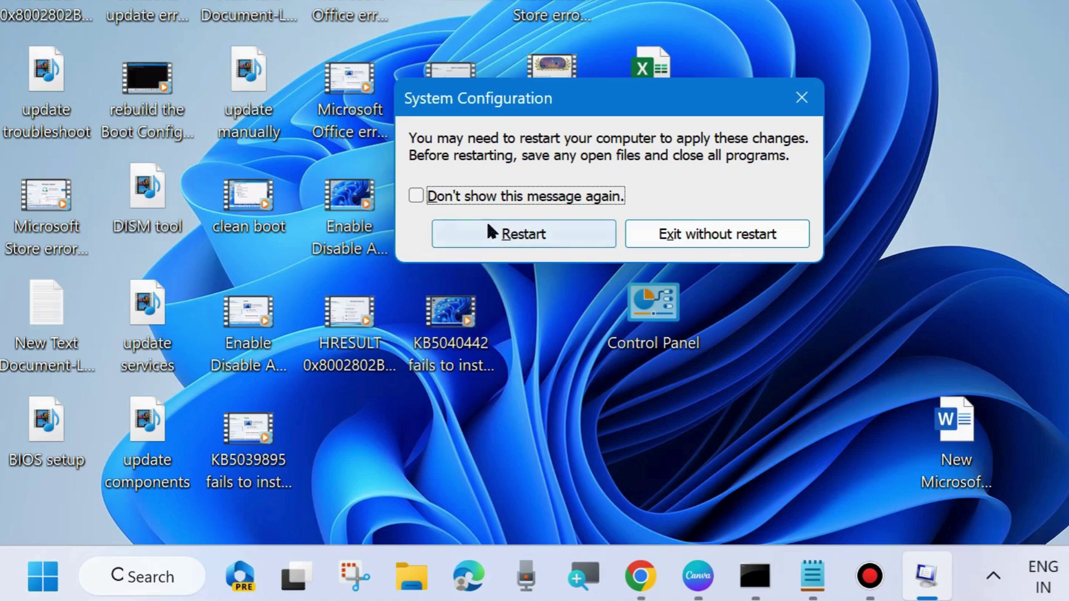
pyautogui.click(526, 236)
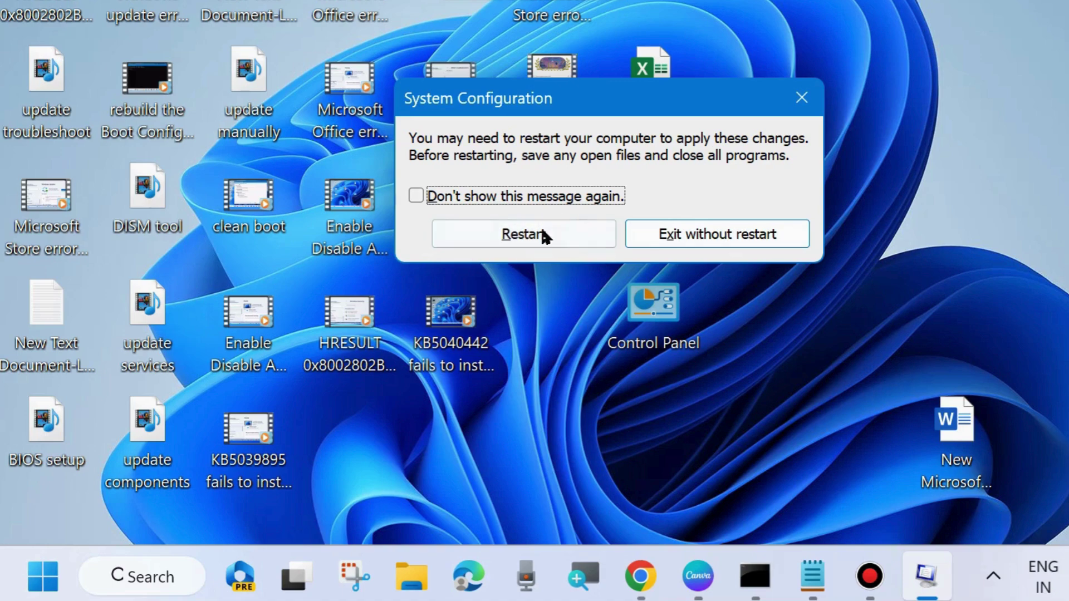